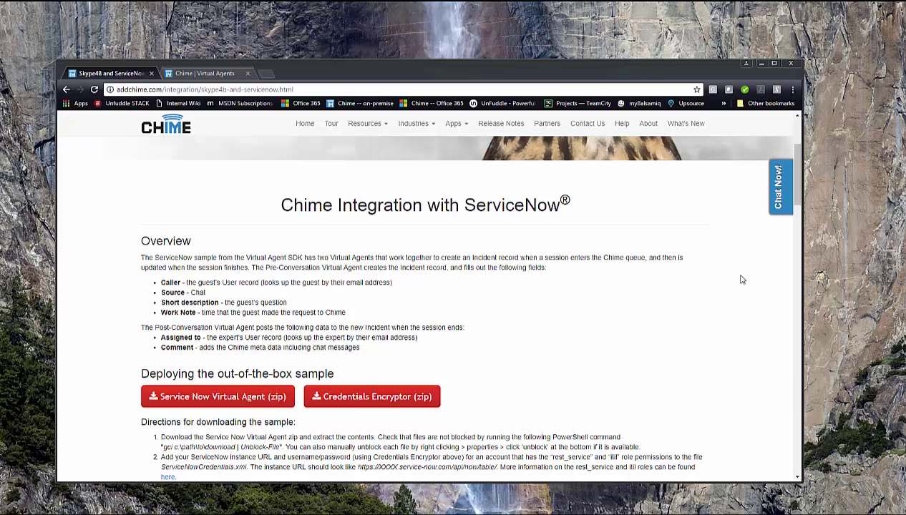
Step: Copy the CredentialsEncryptor and ServiceNowVirtualAgent folders from Downloads
left_click_drag(795, 196, 796, 167)
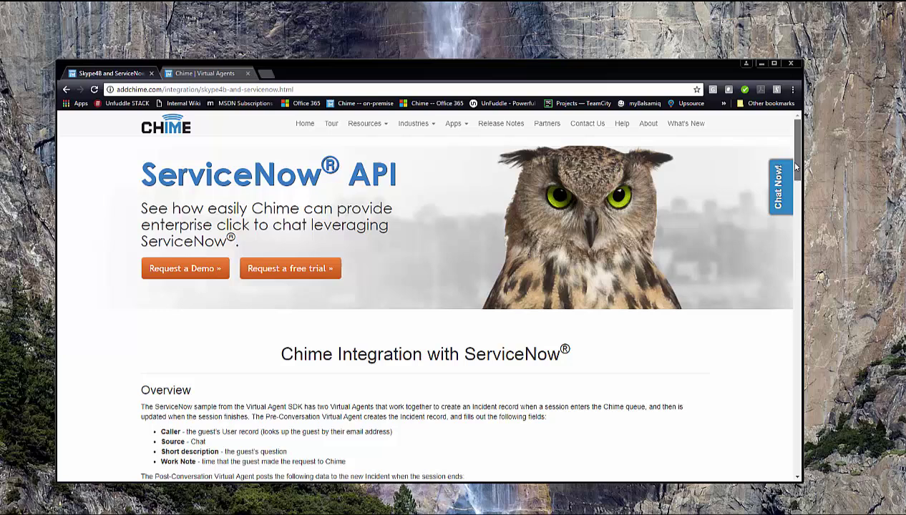
scroll(197, 266, "down", 3)
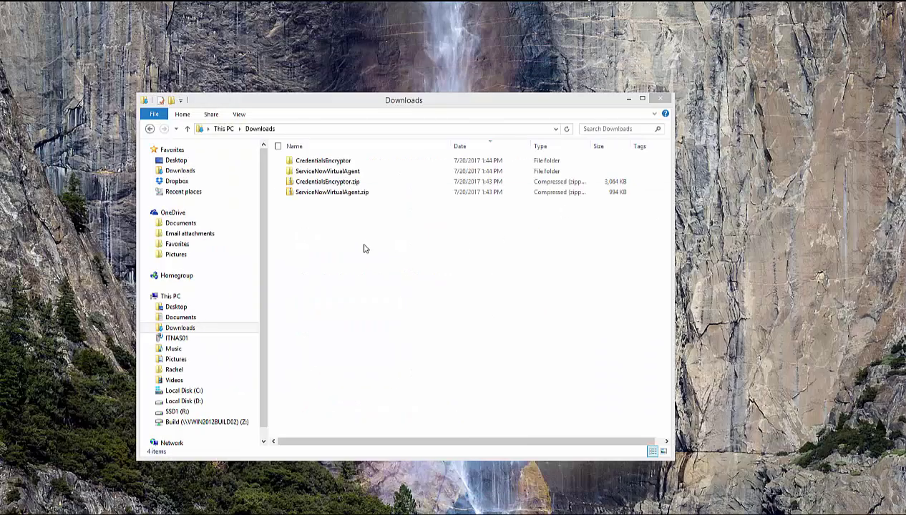
left_click(309, 162)
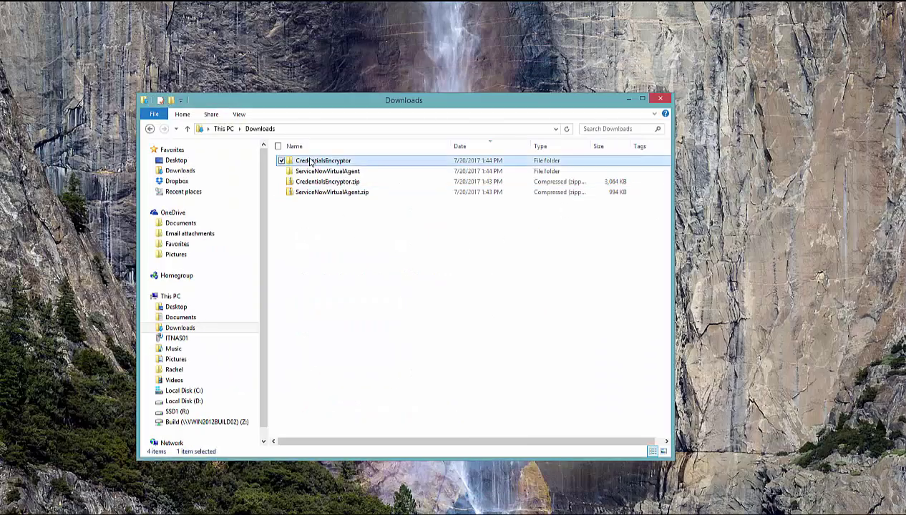
left_click(326, 173, "ctrl")
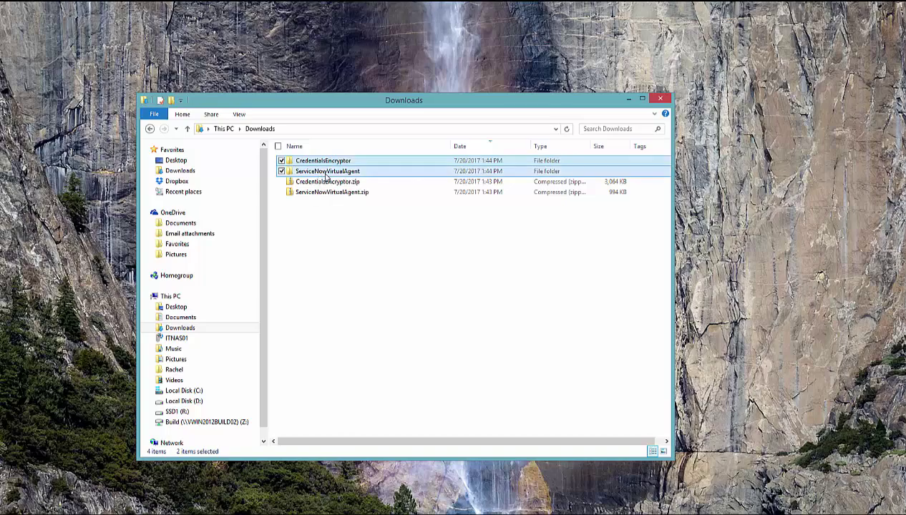
right_click(326, 174)
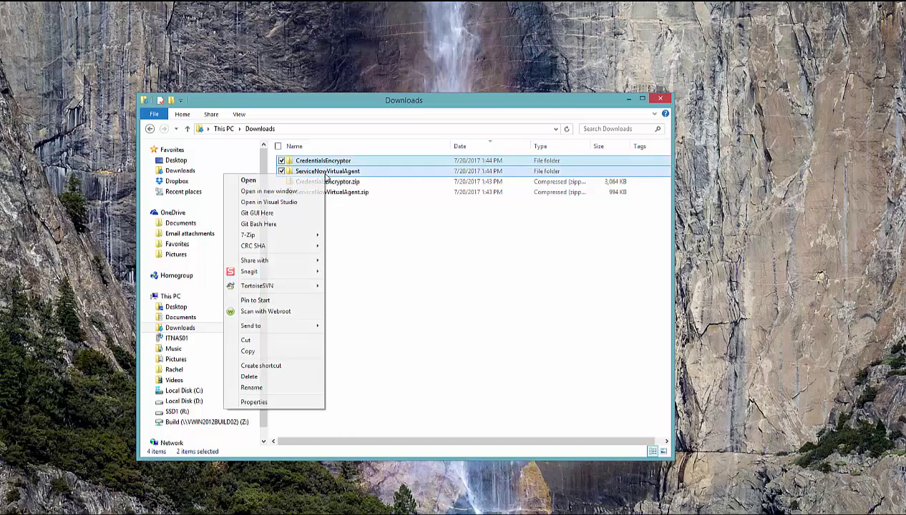
left_click(290, 358)
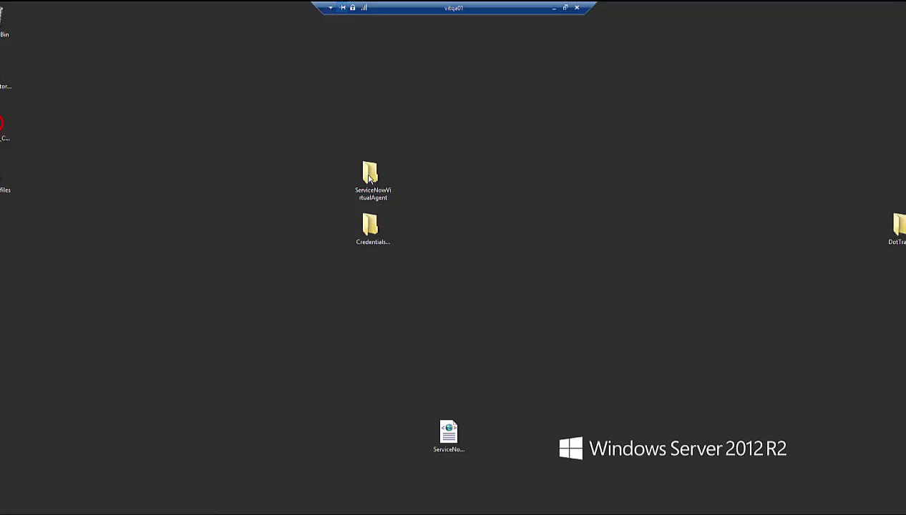
Step: On the server desktop, open the nested ServiceNowVirtualAgent folder and bring up ServiceNowCredentials' actions
left_click(372, 229)
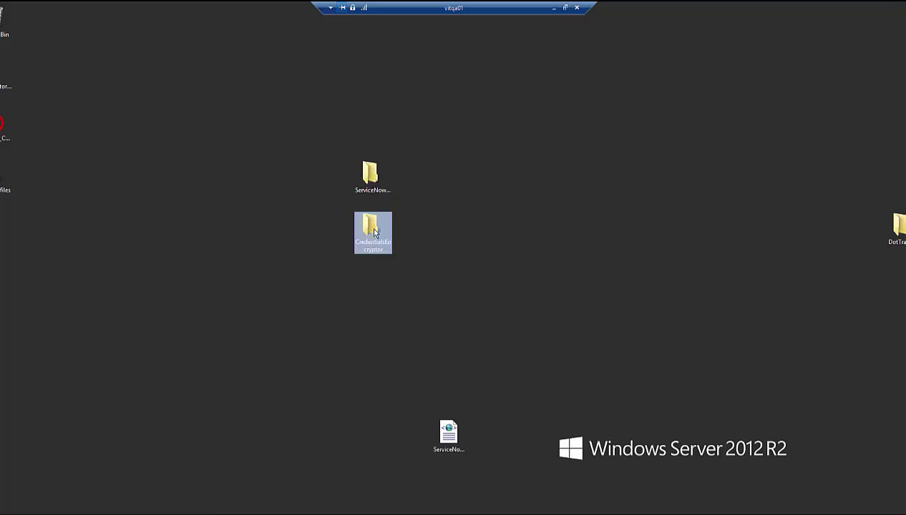
left_click(370, 178)
double_click(371, 179)
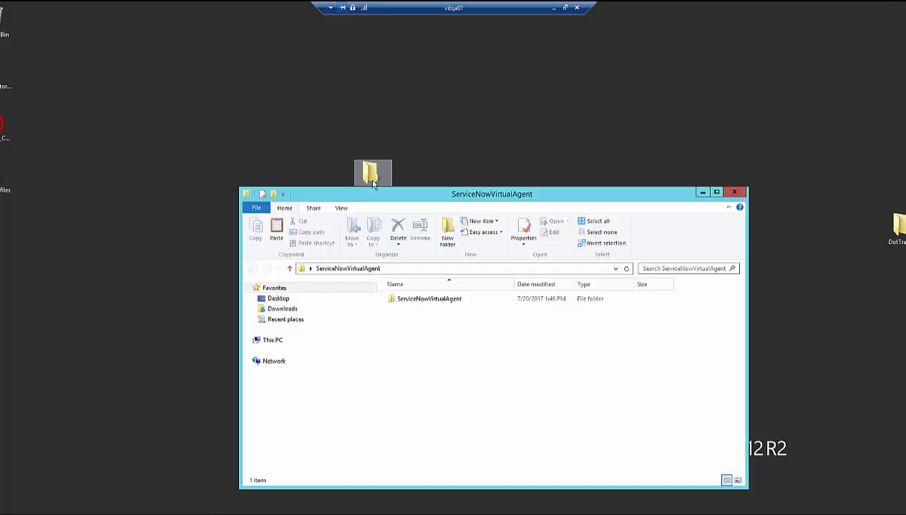
left_click_drag(383, 200, 348, 133)
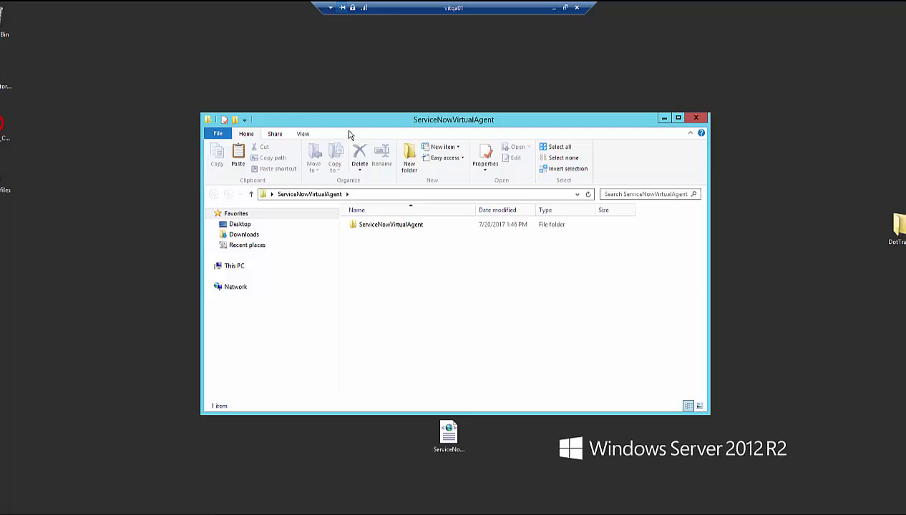
left_click(390, 224)
double_click(390, 225)
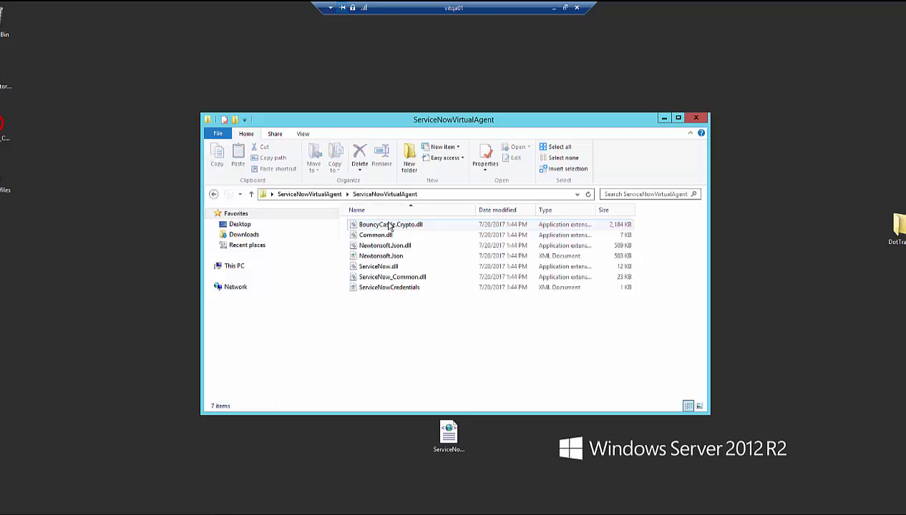
right_click(412, 288)
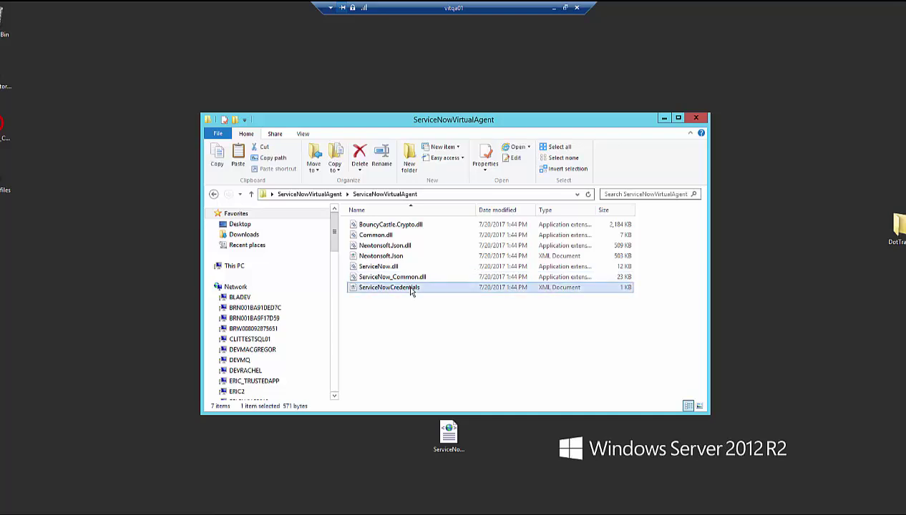
Step: Edit ServiceNowCredentials in Notepad, deleting the client_id and client_secret lines and the blank line
left_click(432, 304)
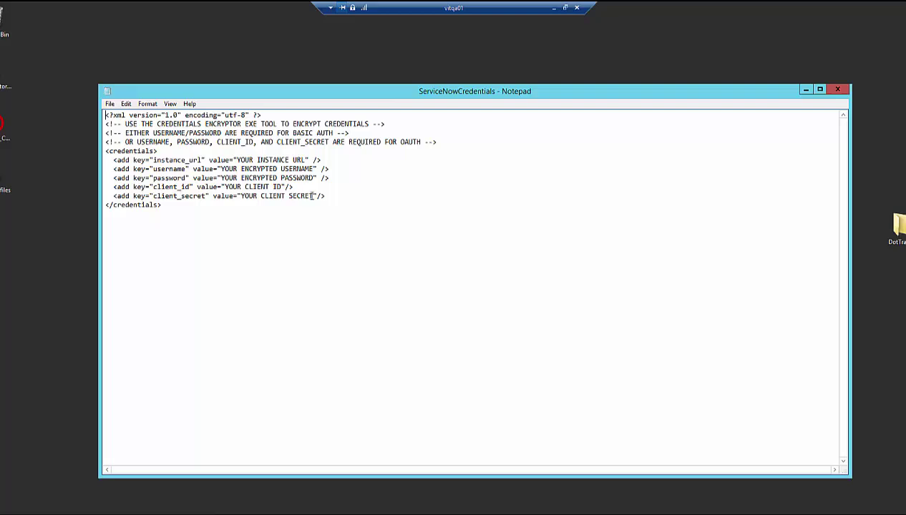
left_click_drag(378, 196, 60, 183)
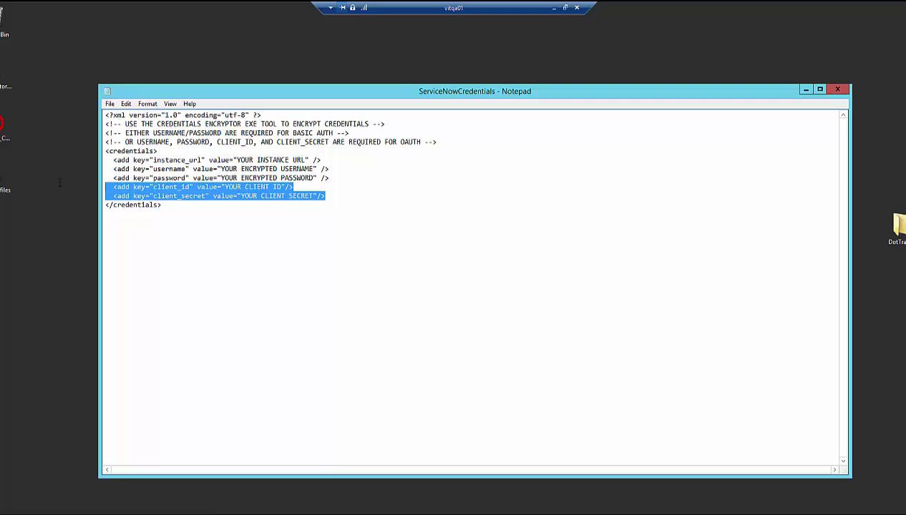
key("Delete")
key("BackSpace")
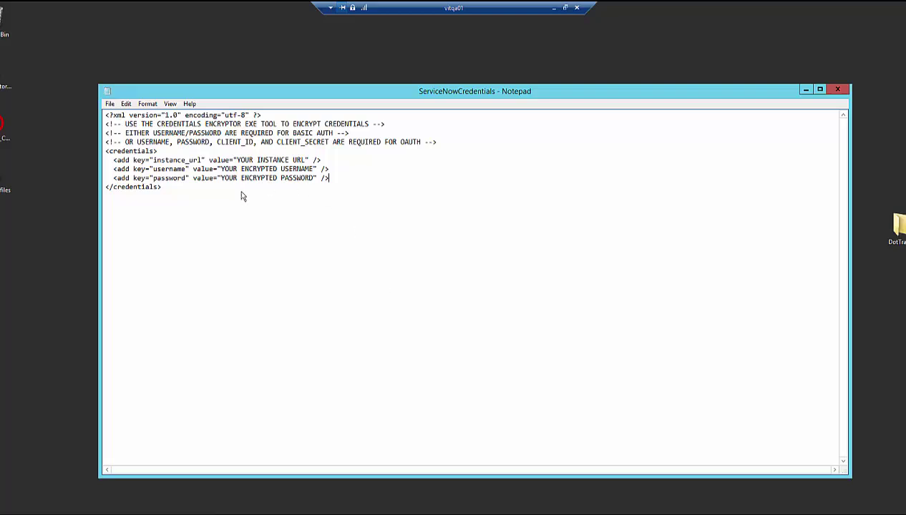
left_click(255, 159)
left_click_drag(236, 159, 305, 160)
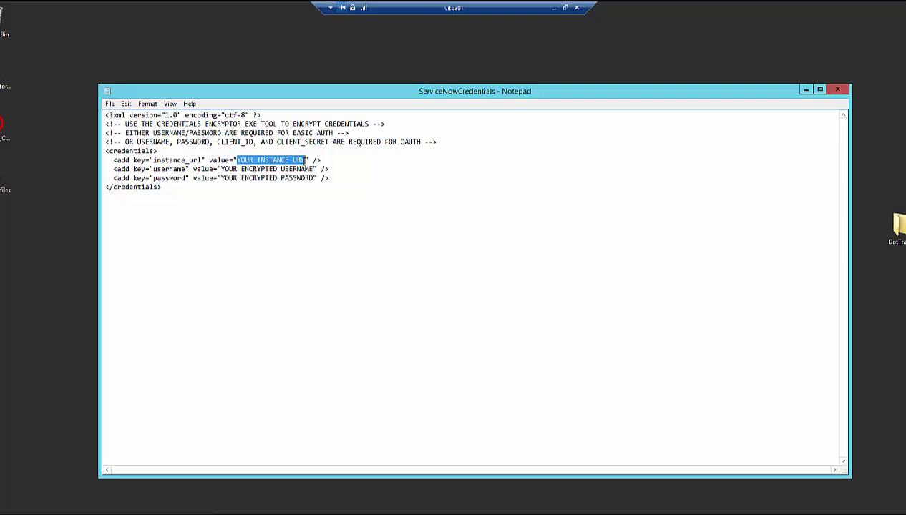
type("https://dev20338.service-now.com/api/now/table/")
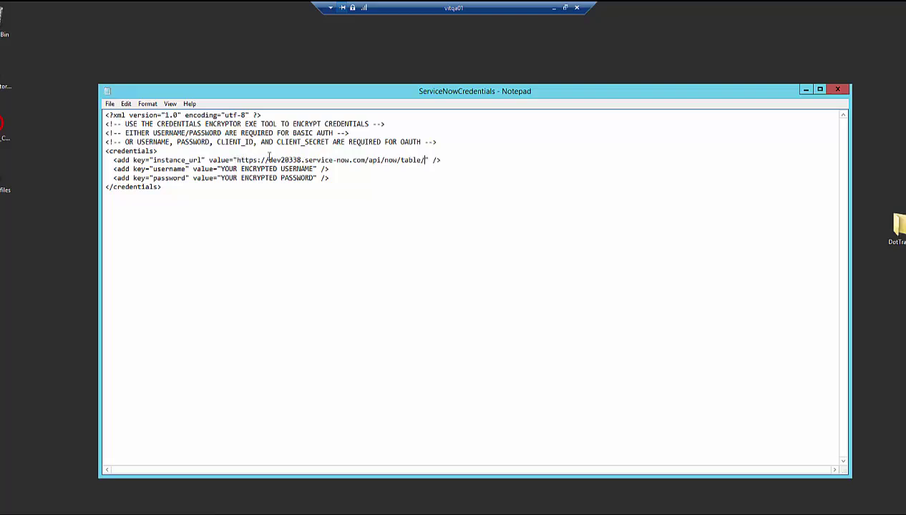
left_click(268, 160)
key("shift+Home")
left_click(302, 159, "shift")
left_click_drag(365, 161, 425, 159)
left_click(419, 166)
left_click(425, 177)
left_click_drag(269, 159, 301, 159)
Step: Save the ServiceNowCredentials file
left_click(109, 103)
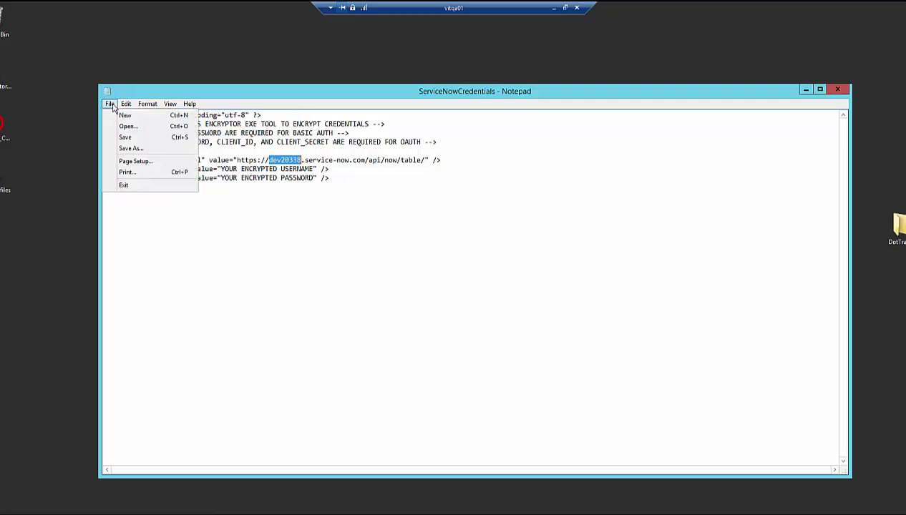
left_click(152, 134)
left_click(471, 186)
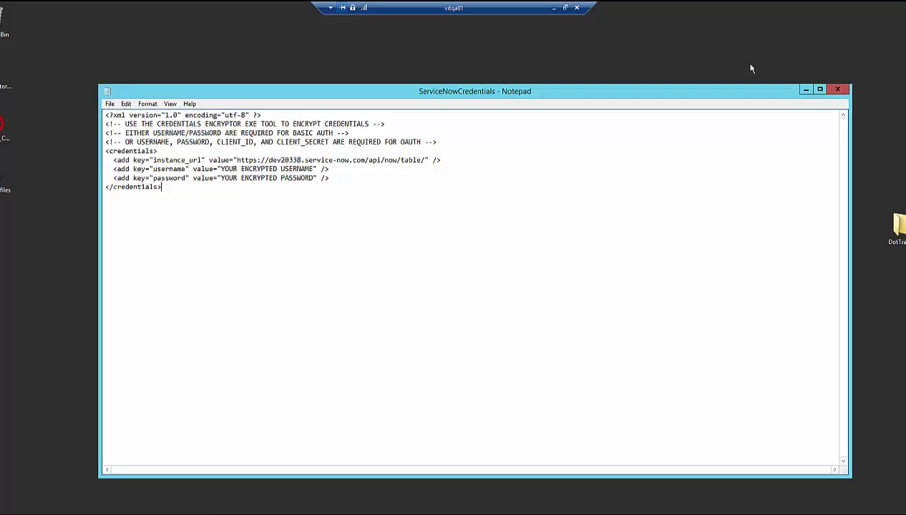
Step: Set Notepad aside and launch CredentialsEncryptor.exe from the desktop CredentialsEncryptor folder
left_click(805, 89)
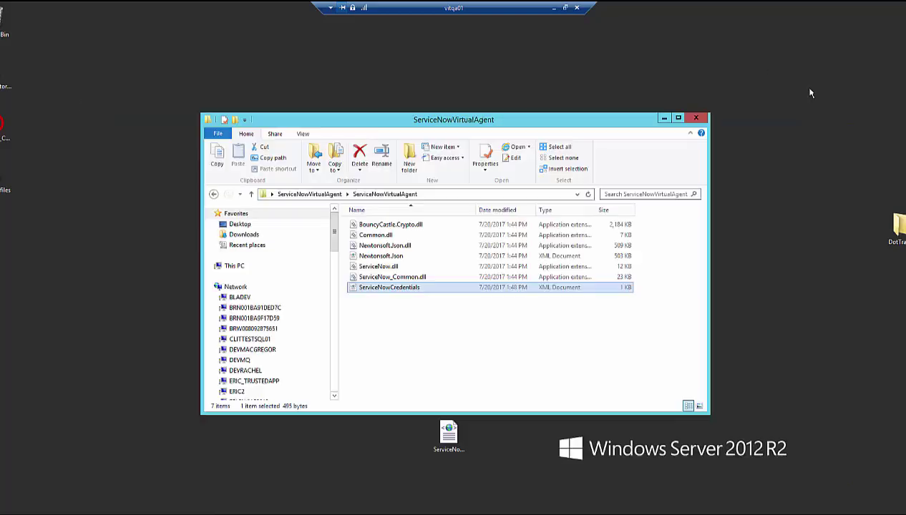
left_click(695, 118)
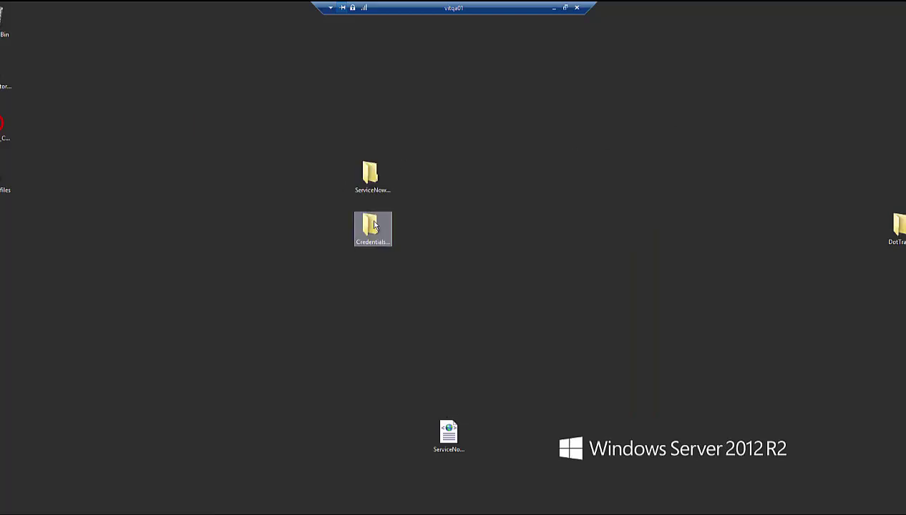
double_click(373, 226)
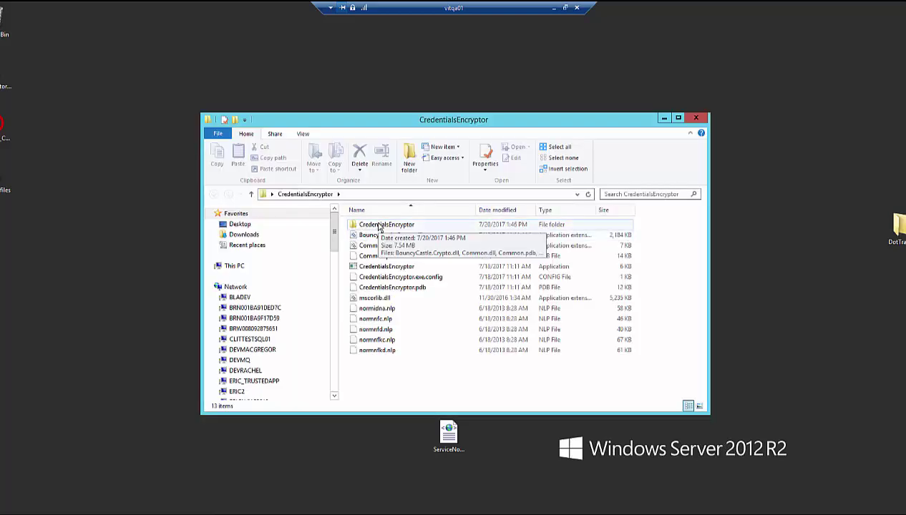
double_click(390, 268)
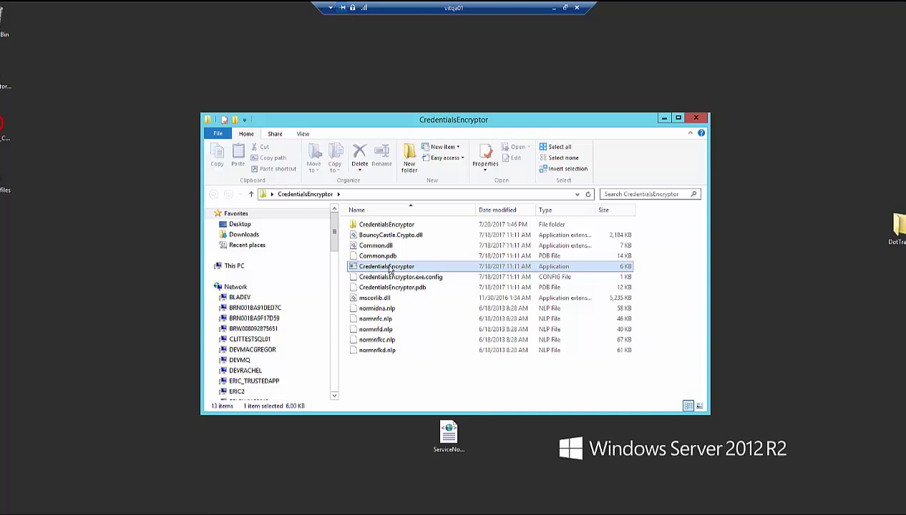
Step: Enter the ServiceNow username and the account password in the encryptor console, then exit it
left_click_drag(204, 24, 471, 146)
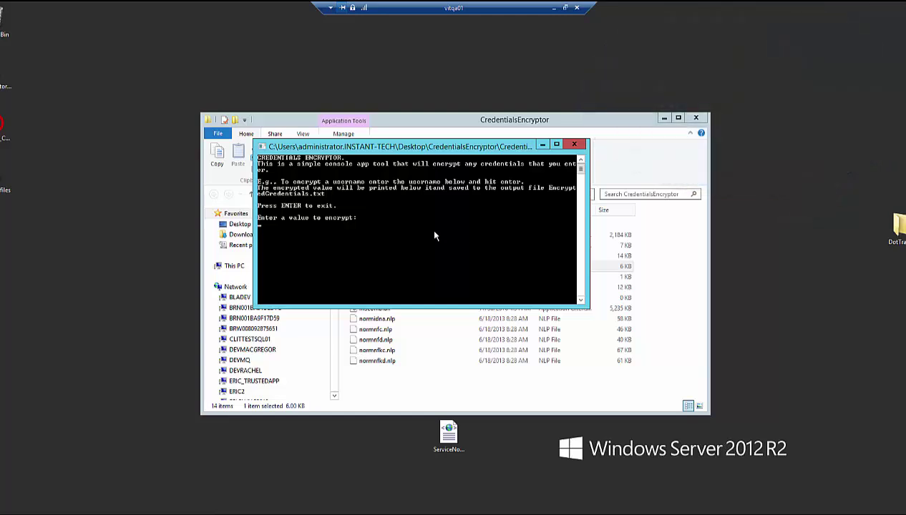
type("chimeuser")
key("Return")
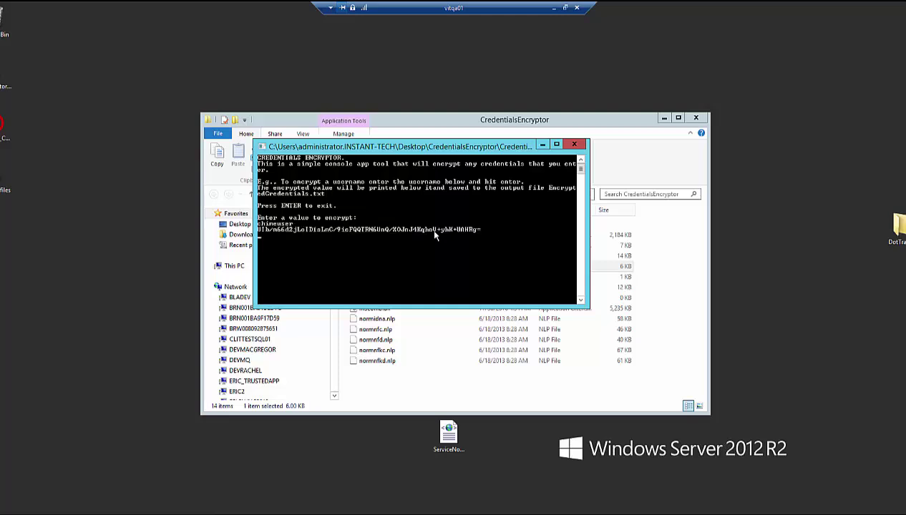
type("password1!")
key("Return")
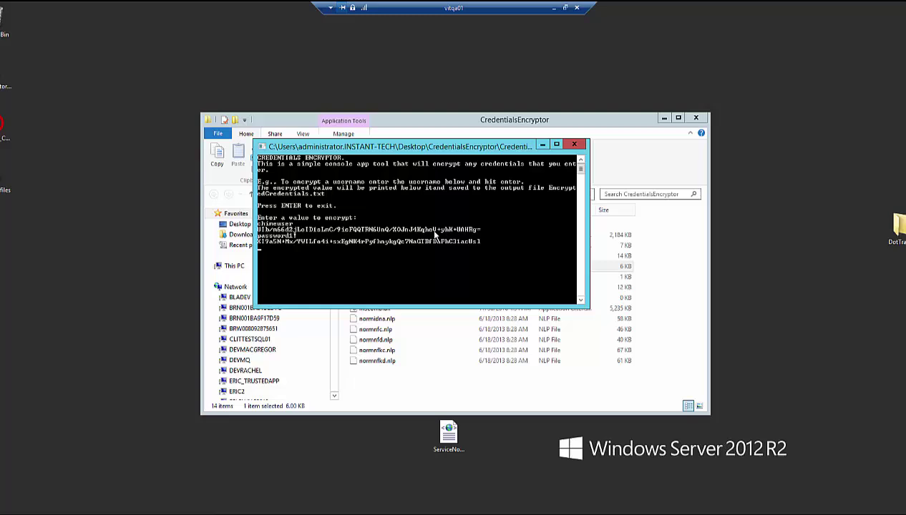
key("Return")
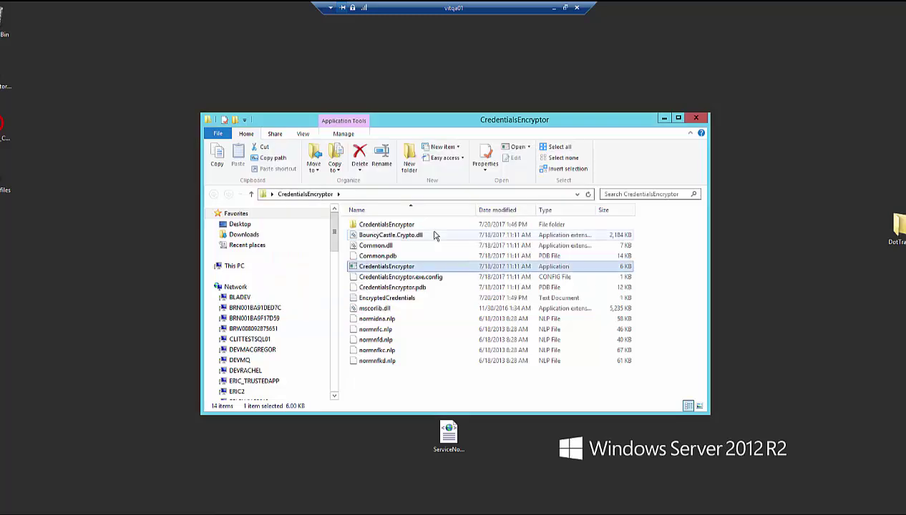
Step: Paste the encrypted username from EncryptedCredentials over the ServiceNowCredentials username placeholder
double_click(410, 304)
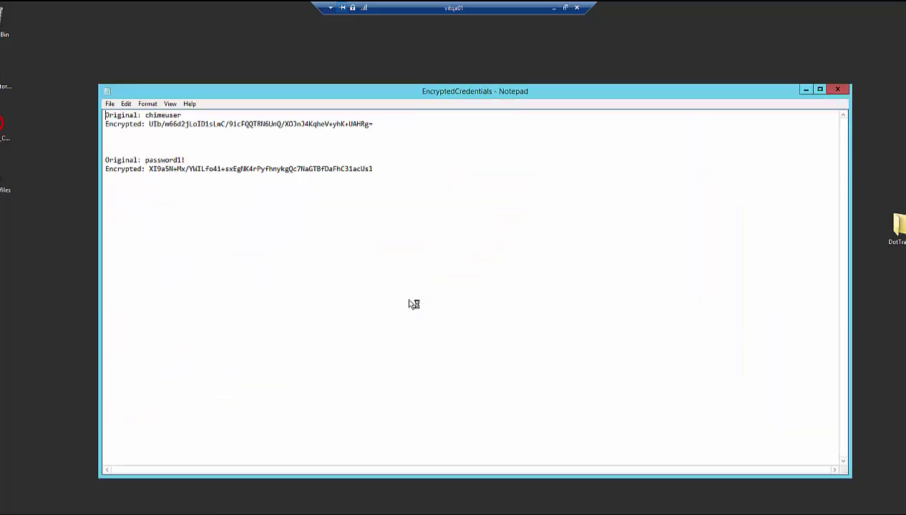
left_click(379, 124)
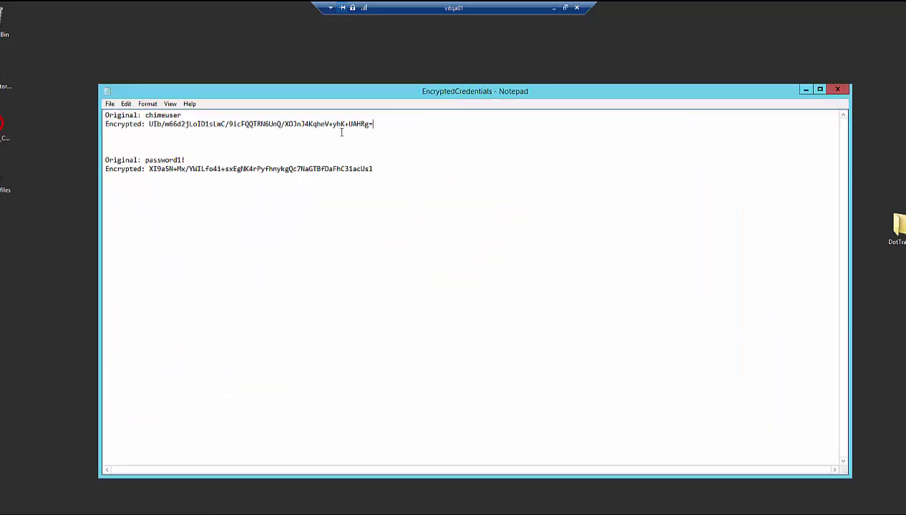
left_click(149, 123, "shift")
key("ctrl+c")
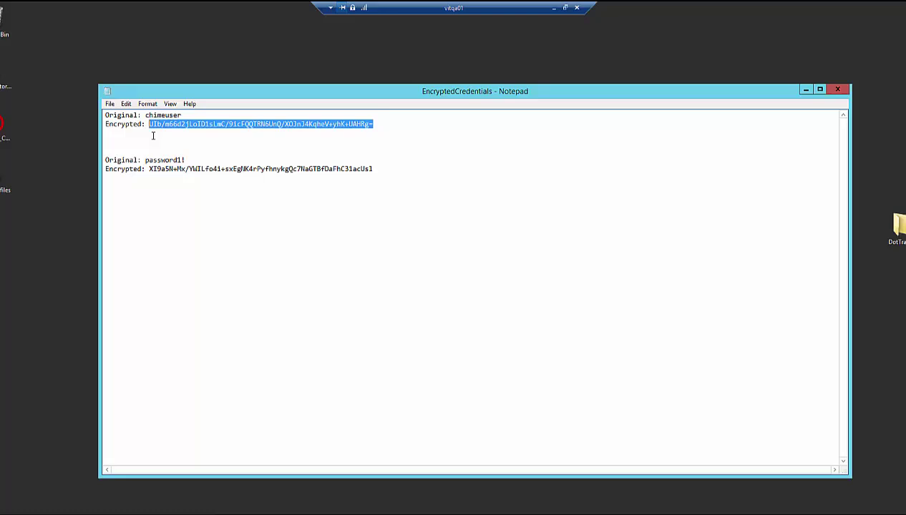
mouse_move(129, 463)
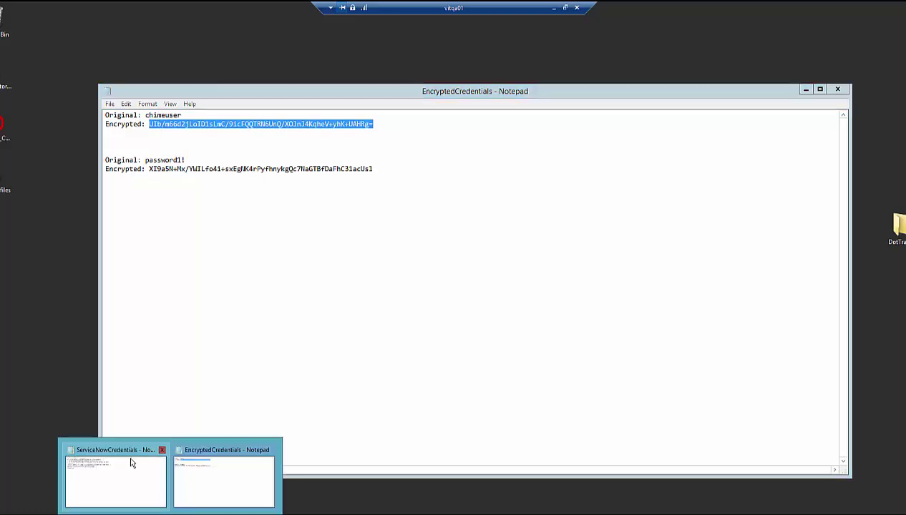
left_click(223, 477)
left_click_drag(372, 91, 537, 93)
left_click_drag(263, 283, 510, 283)
left_click_drag(660, 95, 612, 64)
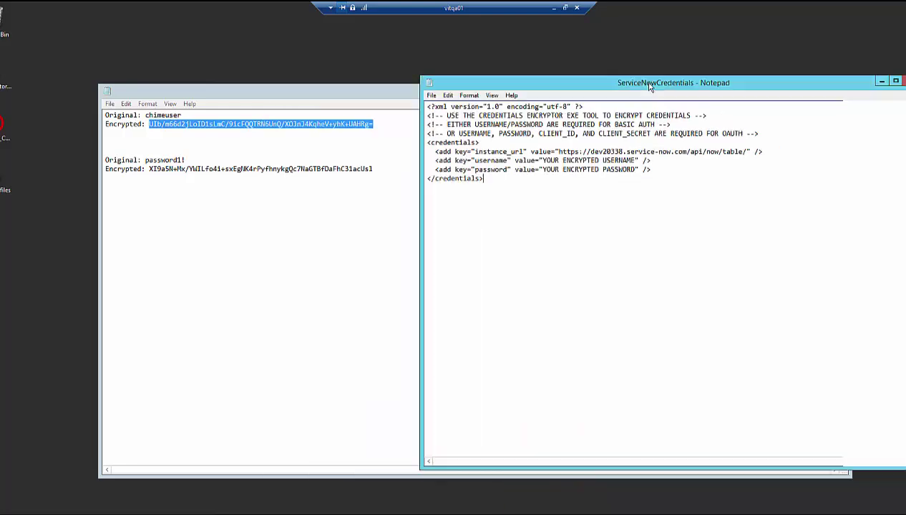
right_click(270, 124)
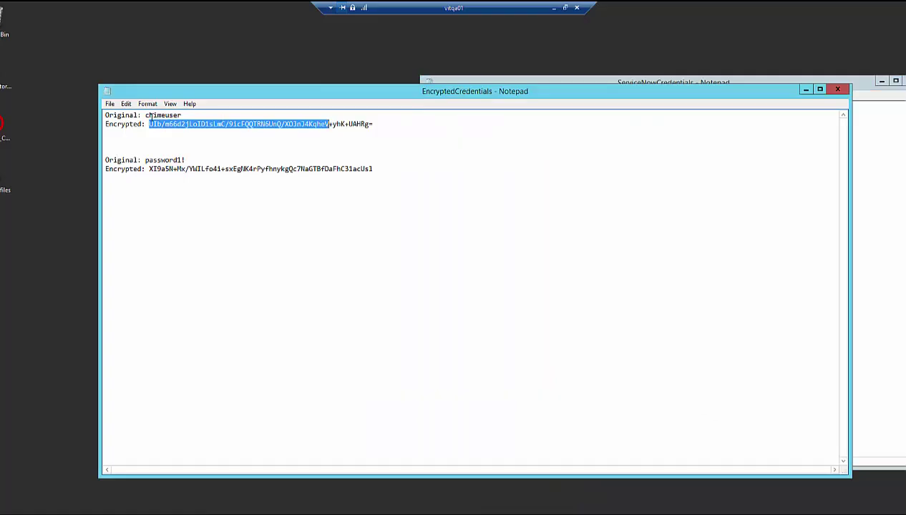
left_click(855, 208)
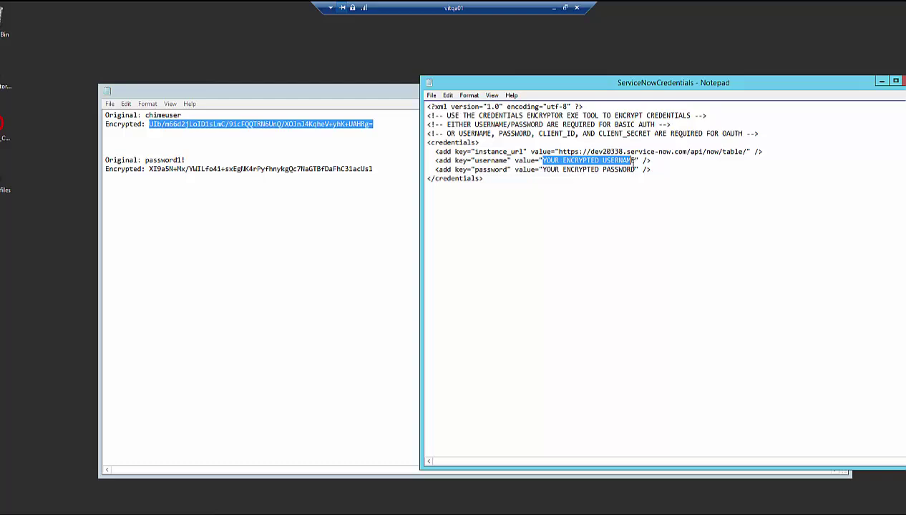
key("ctrl+v")
Step: Replace the password placeholder with the encrypted password and save ServiceNowCredentials
left_click(381, 166)
left_click(150, 169, "shift")
left_click(774, 227)
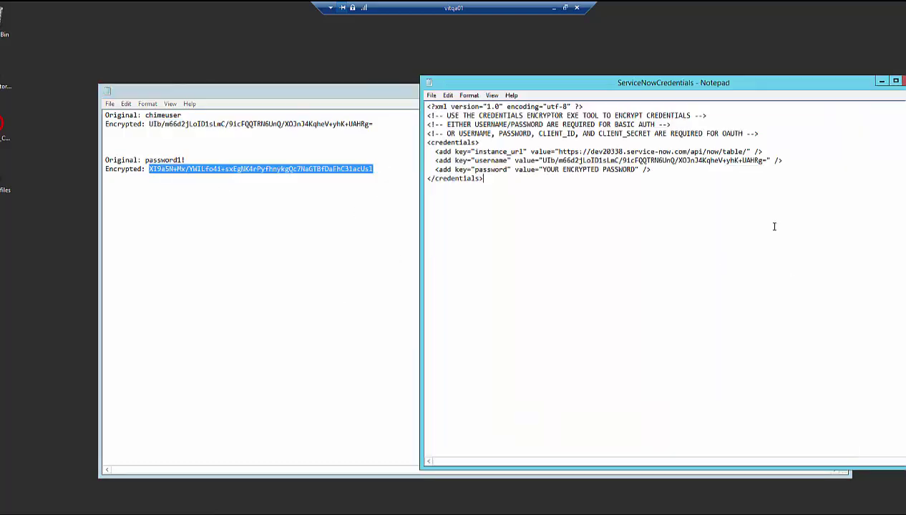
left_click_drag(542, 170, 632, 170)
key("ctrl+v")
left_click(431, 95)
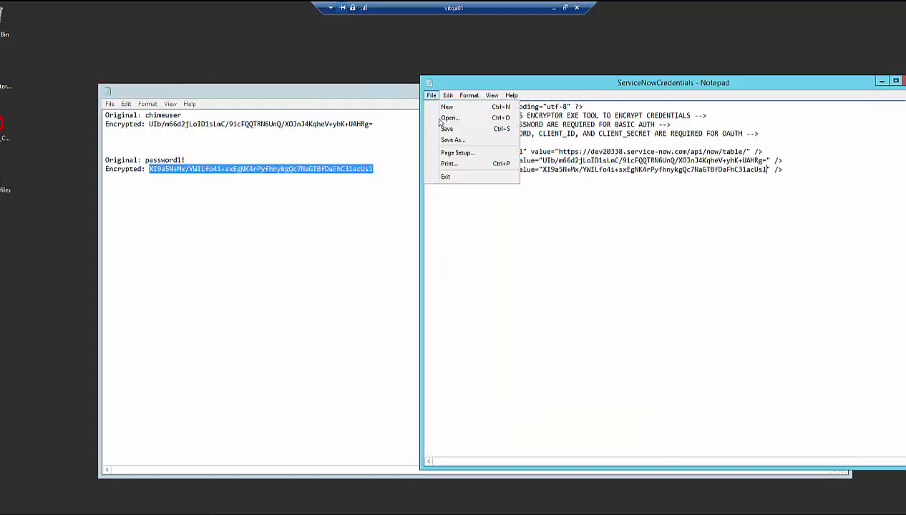
left_click(445, 129)
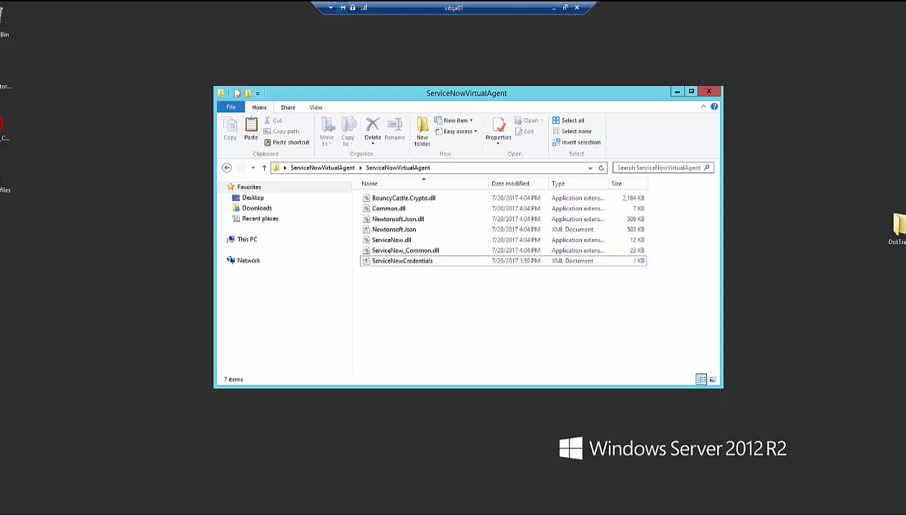
Step: Unblock BouncyCastle.Crypto.dll in its Properties dialog
left_click(415, 202)
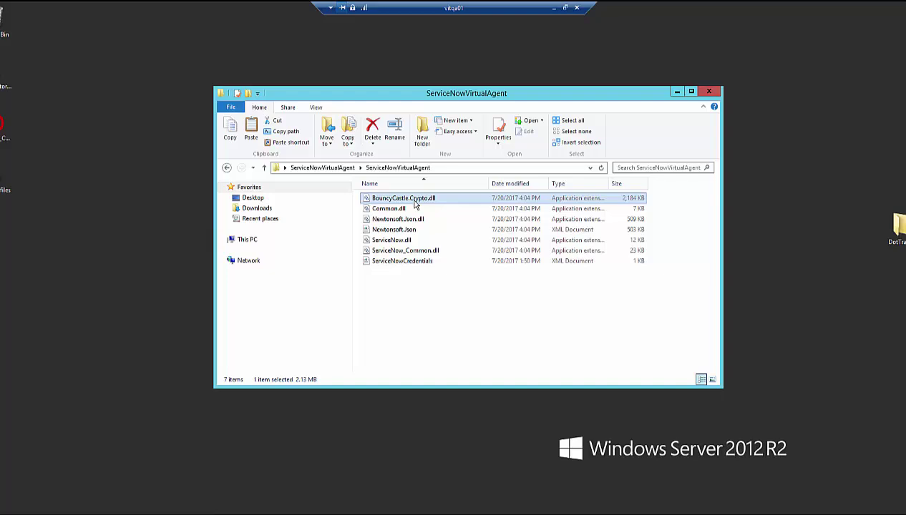
right_click(416, 203)
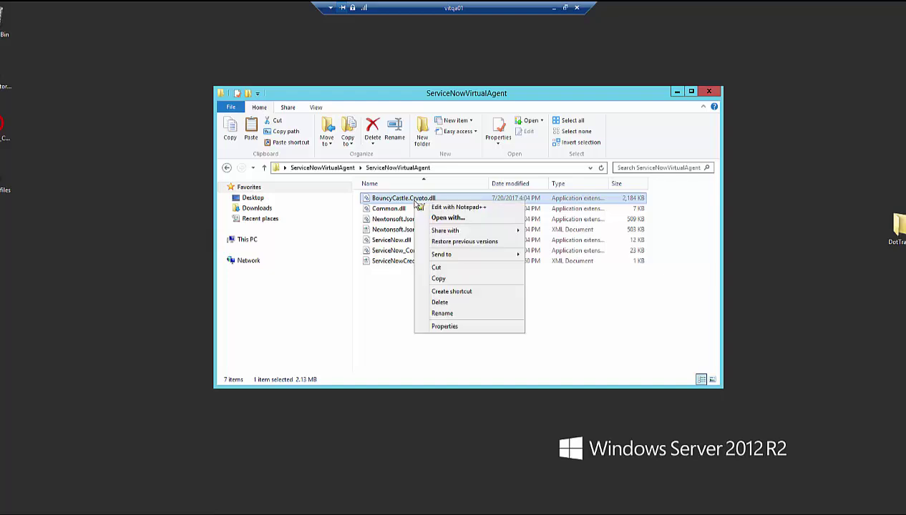
left_click(458, 327)
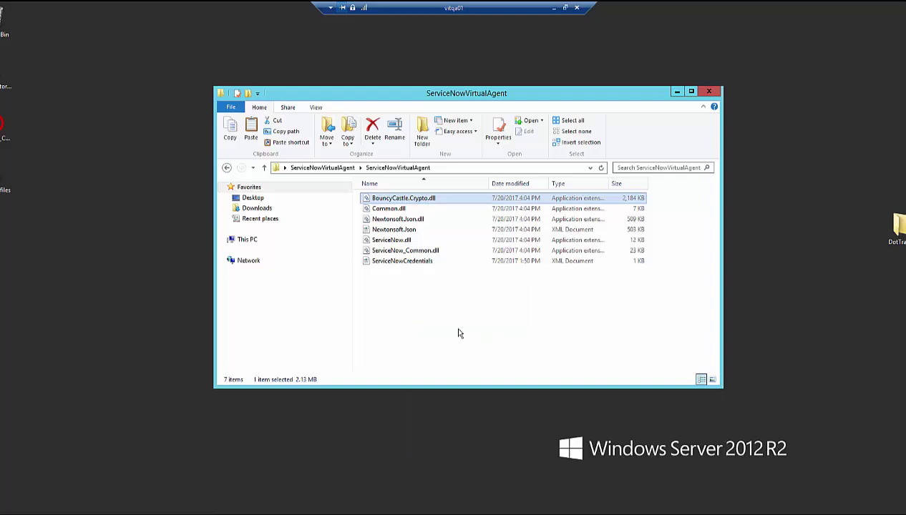
left_click_drag(467, 208, 436, 138)
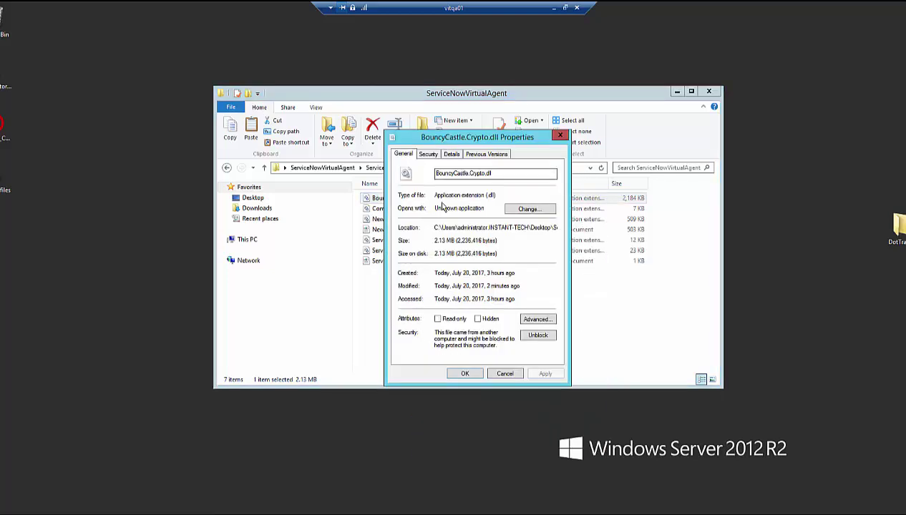
left_click(538, 335)
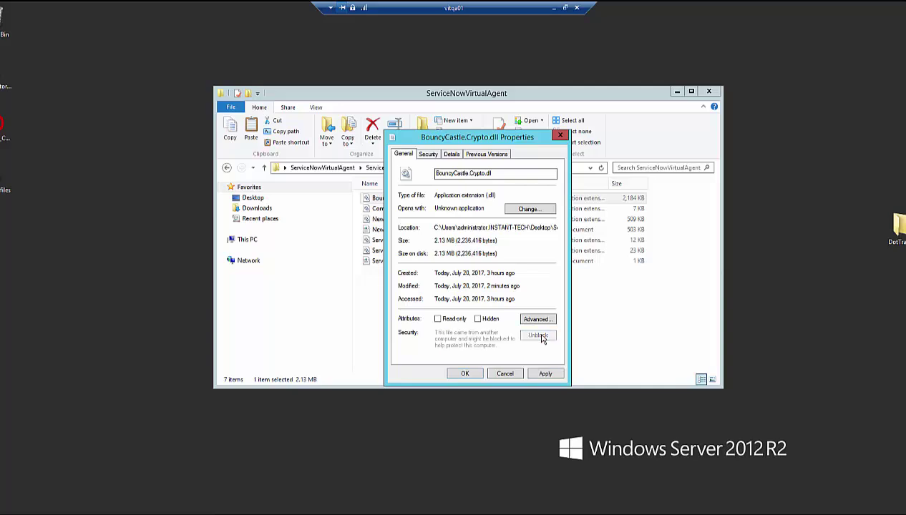
left_click(465, 374)
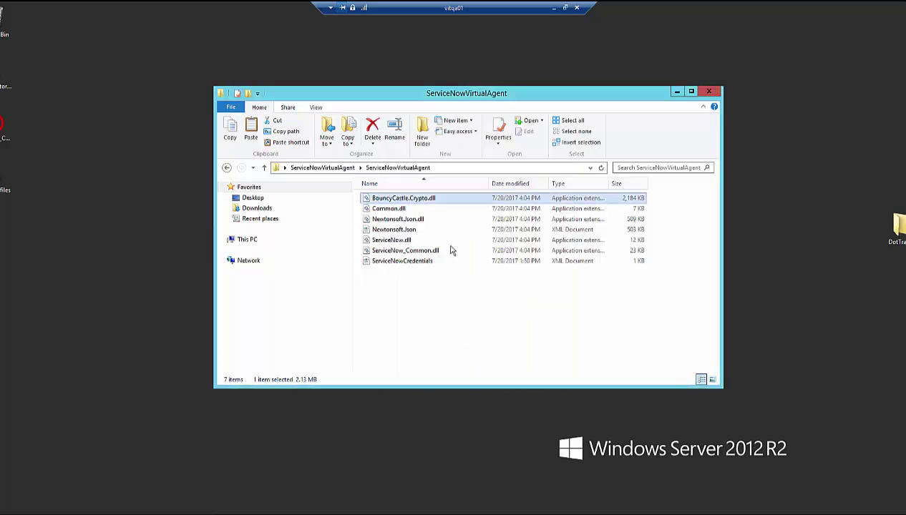
Step: Unblock Common.dll and Newtonsoft.Json.dll through their Properties dialogs
left_click(432, 210)
right_click(433, 216)
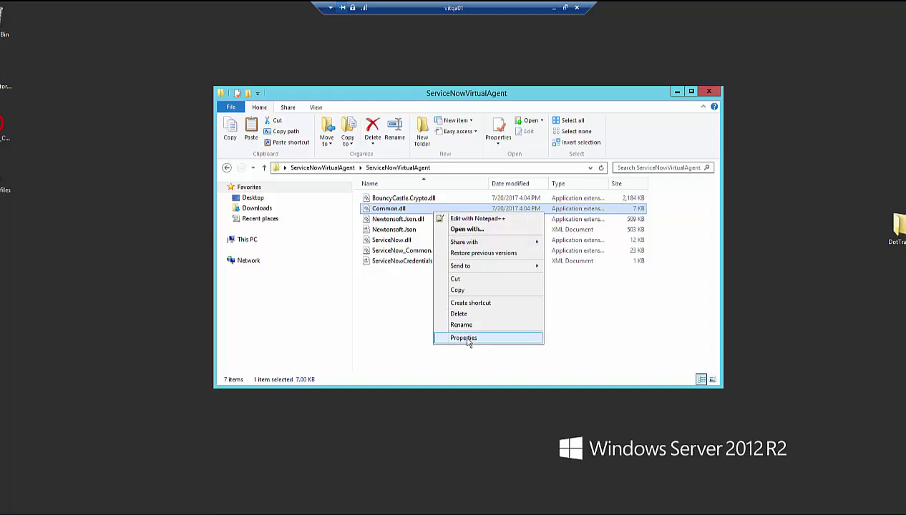
left_click(465, 337)
left_click(587, 418)
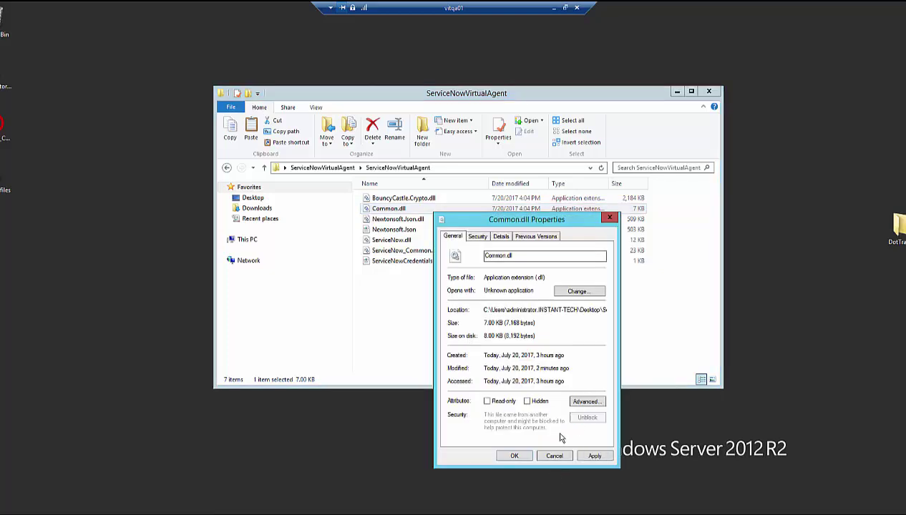
left_click(514, 456)
right_click(411, 220)
left_click(440, 345)
left_click(558, 425)
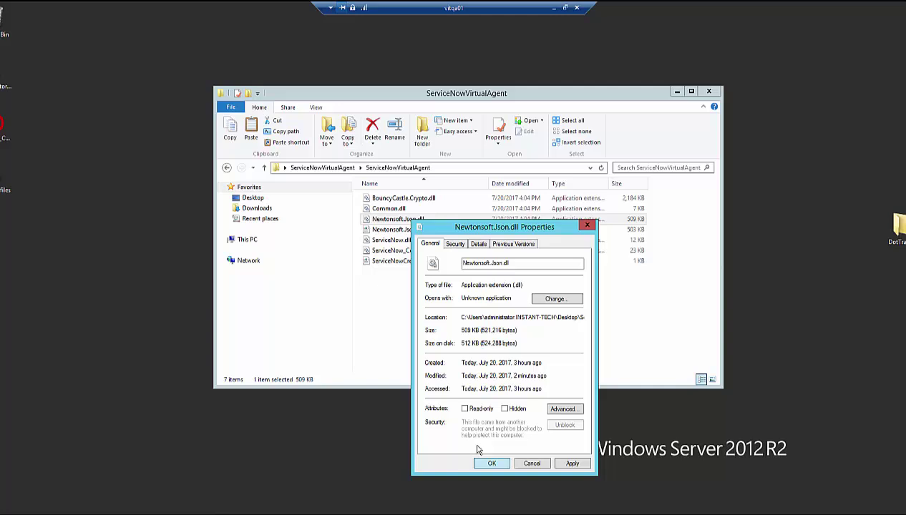
left_click(488, 461)
Step: Unblock ServiceNow.dll and ServiceNow_Common.dll, then recheck ServiceNow_Common.dll's properties
right_click(398, 240)
left_click(429, 361)
left_click(558, 443)
left_click(485, 481)
right_click(397, 250)
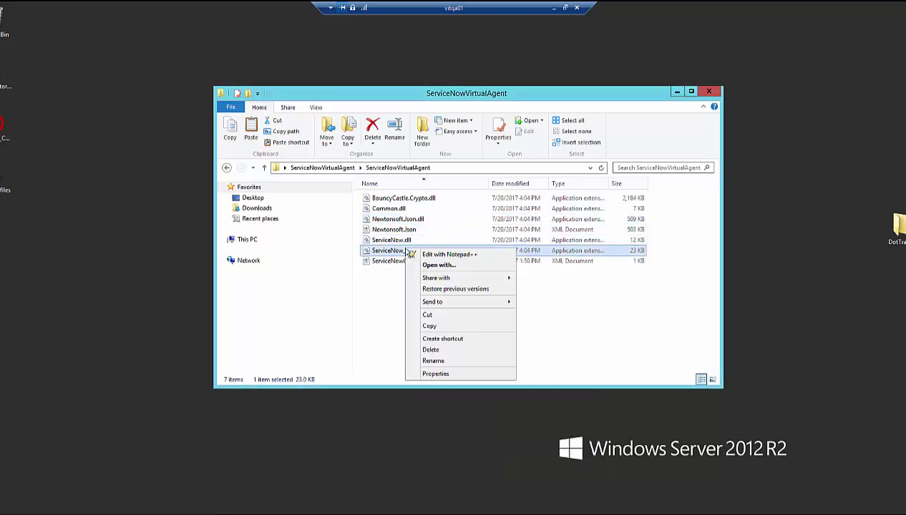
left_click(433, 371)
left_click(559, 453)
left_click(494, 497)
right_click(429, 250)
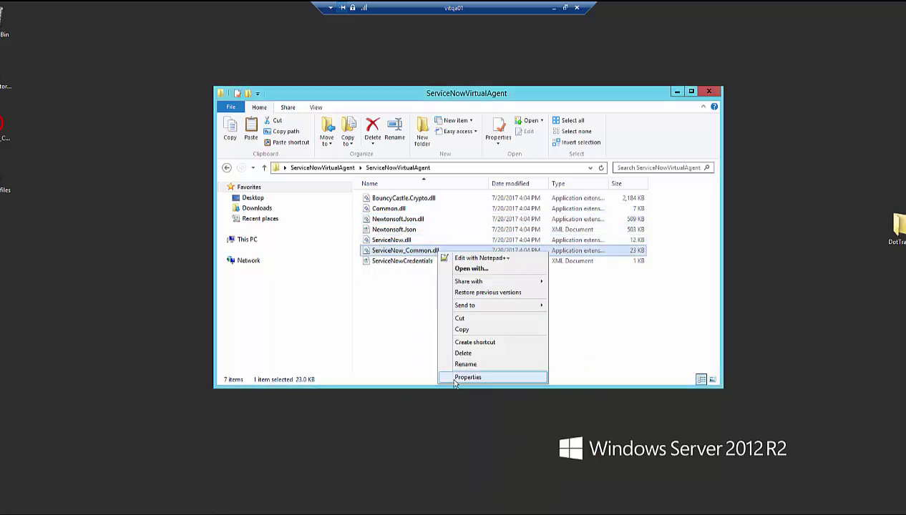
left_click(450, 377)
left_click(528, 494)
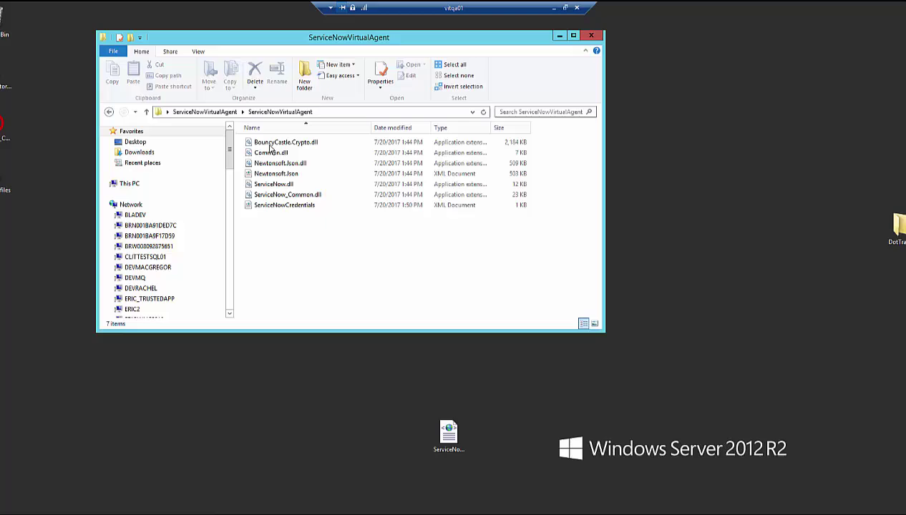
Step: Select all seven plugin files and browse to Local Disk (C:) > Program Files
key("ctrl+a")
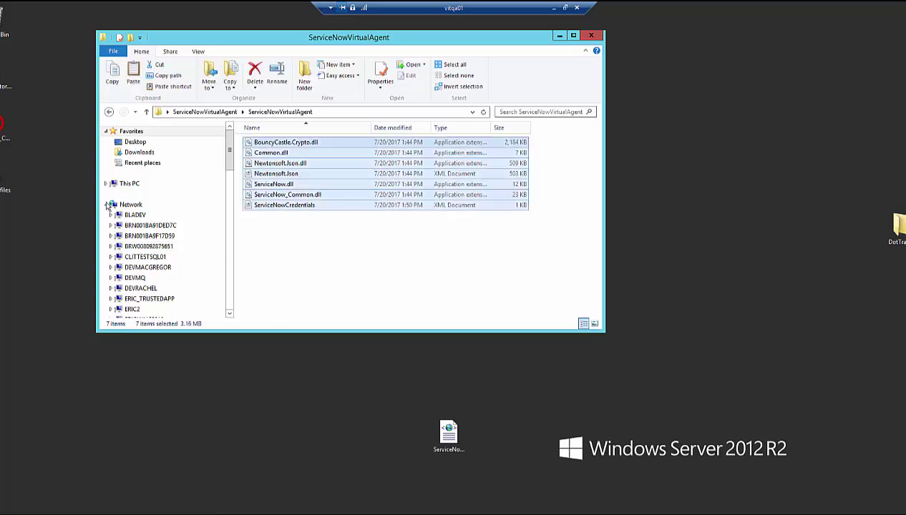
left_click(106, 204)
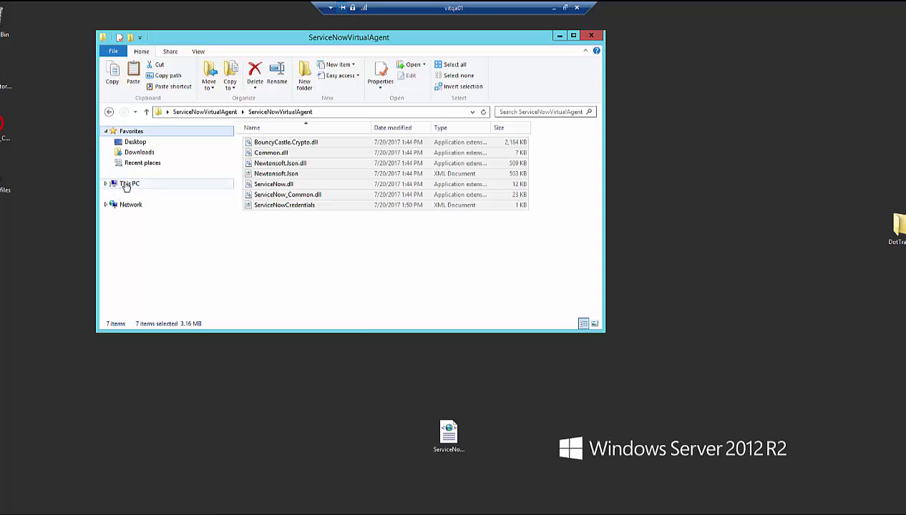
left_click(126, 186)
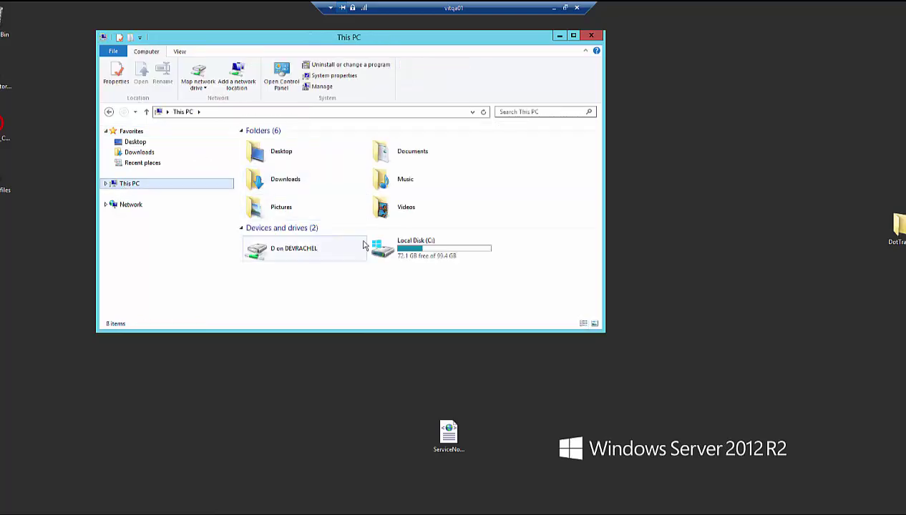
left_click(421, 250)
double_click(421, 249)
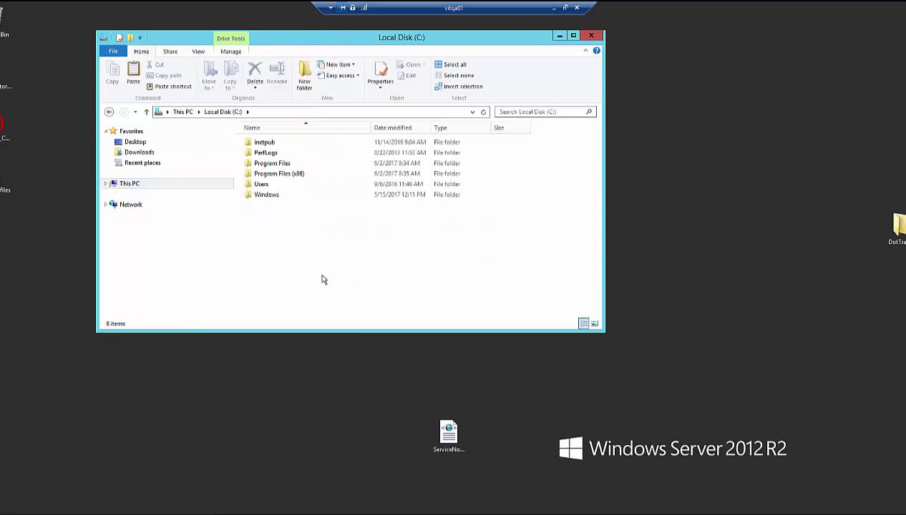
double_click(277, 163)
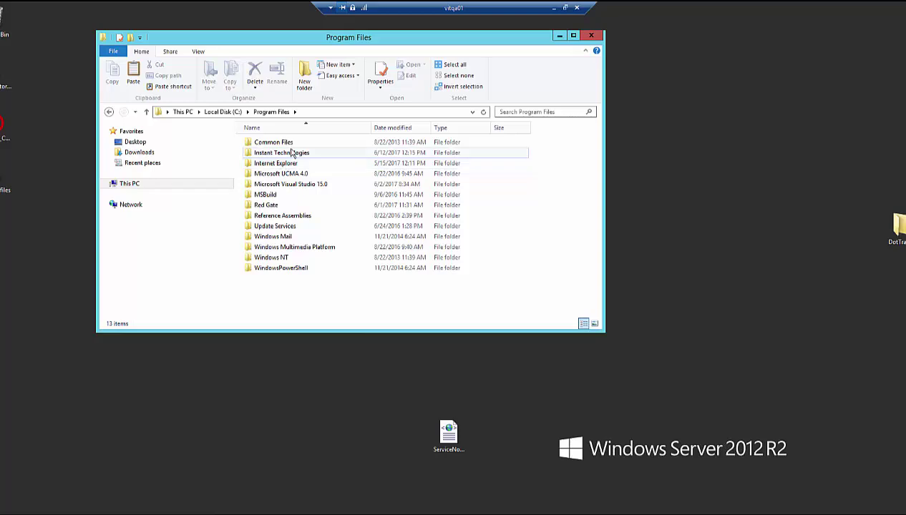
Step: Paste the files into Instant Technologies > Chime For Lync > Plugins
left_click(293, 154)
double_click(292, 154)
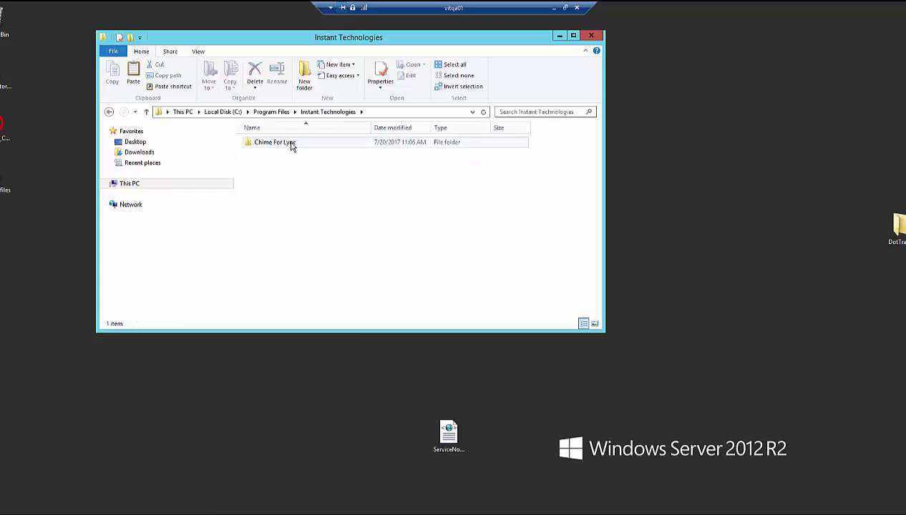
double_click(291, 146)
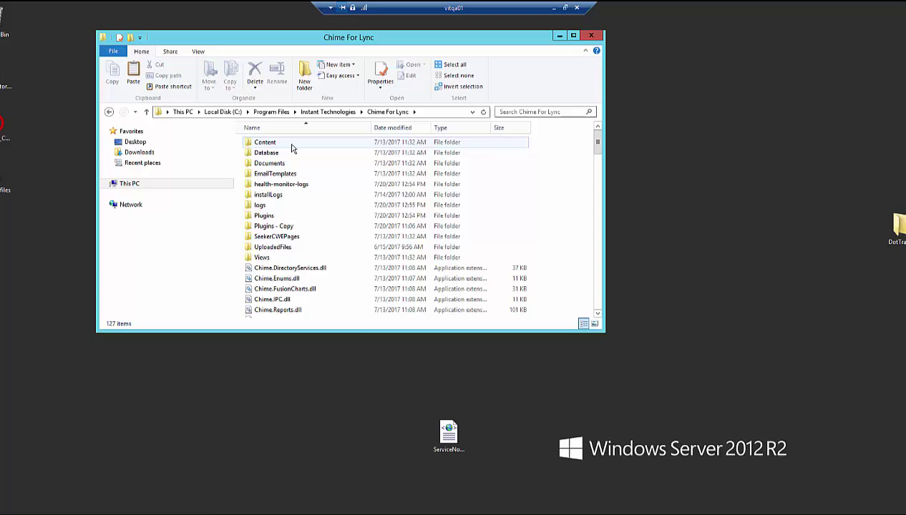
double_click(266, 216)
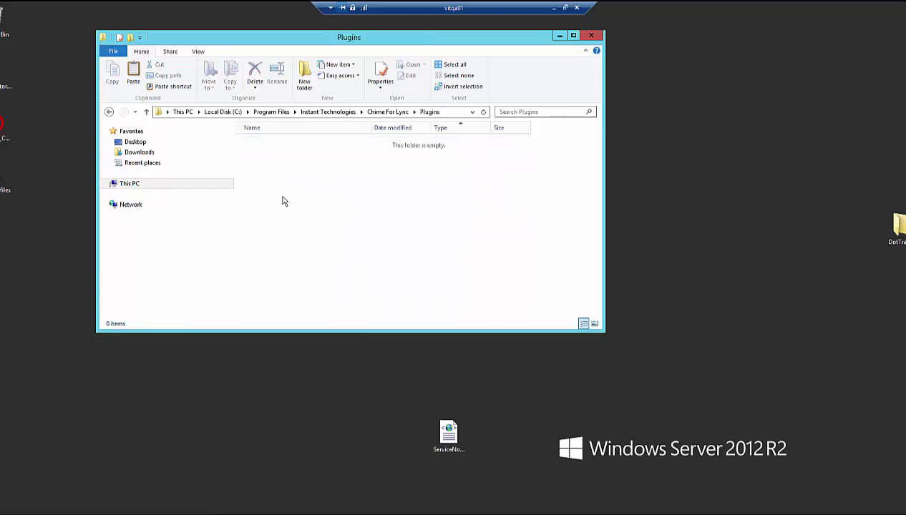
key("ctrl+v")
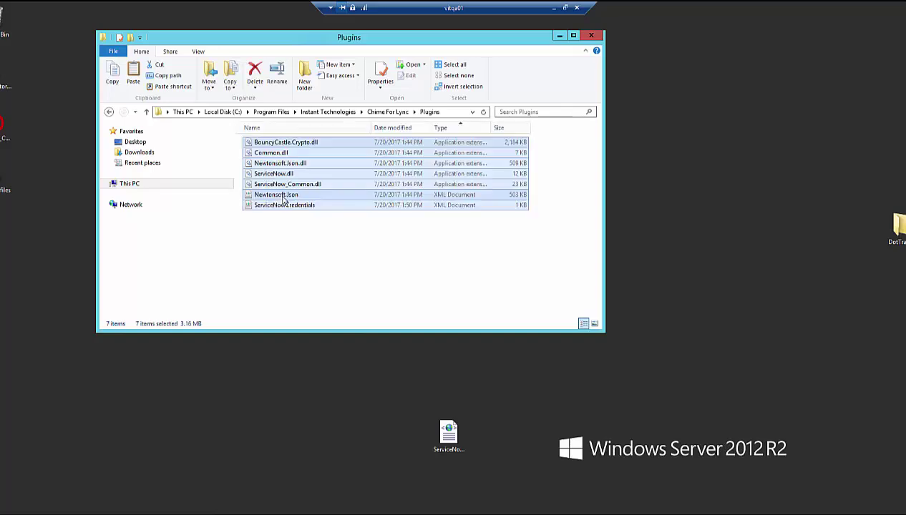
left_click(281, 268)
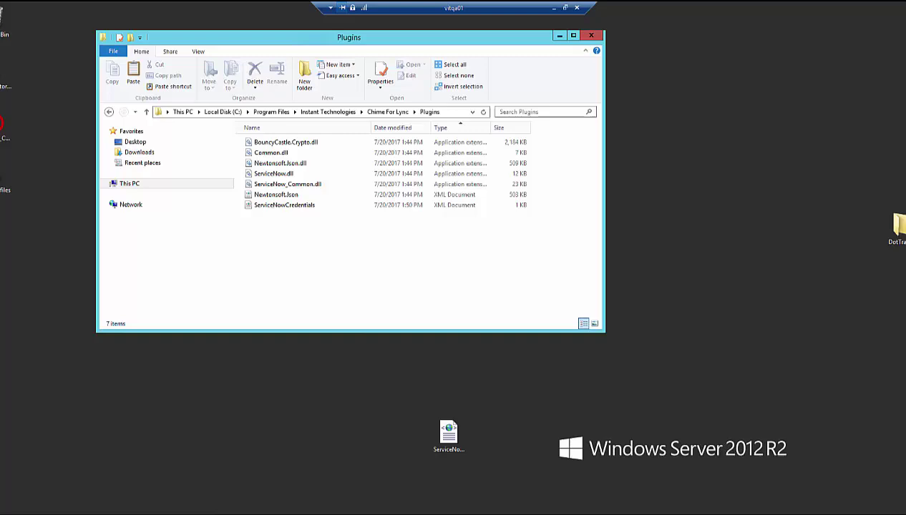
Step: In Chrome's Chime tab, go Home > Admin > Virtual Agents
key("alt+Tab")
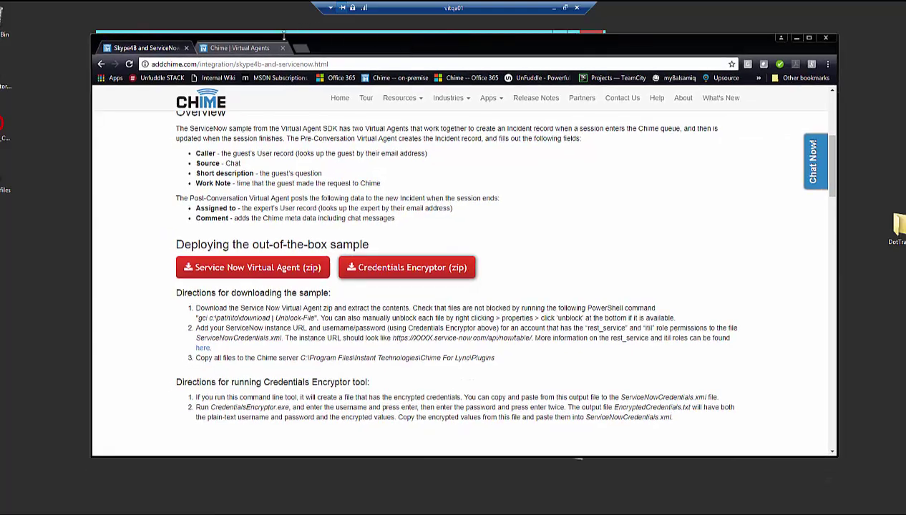
left_click(246, 48)
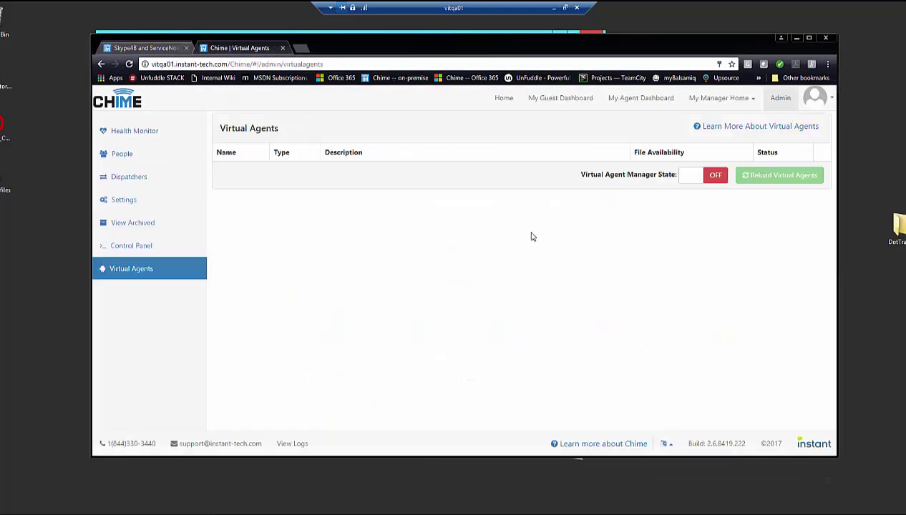
left_click(123, 101)
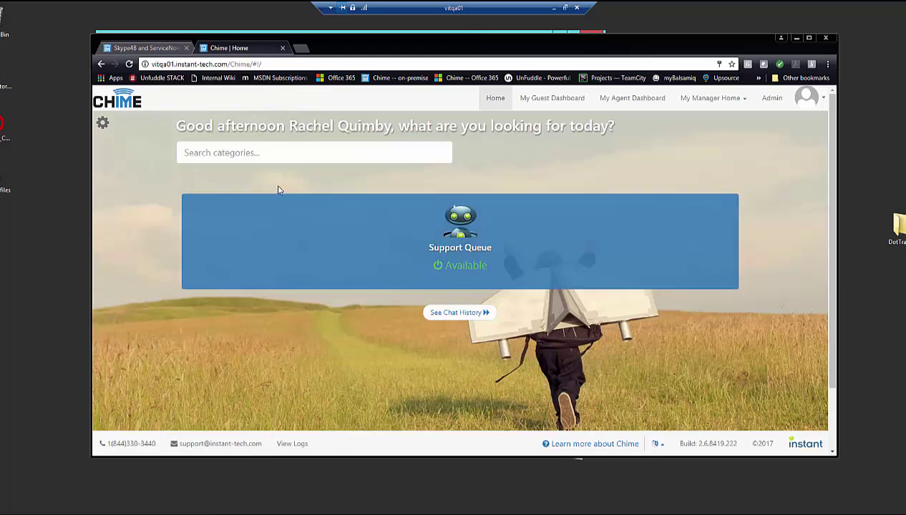
left_click(772, 100)
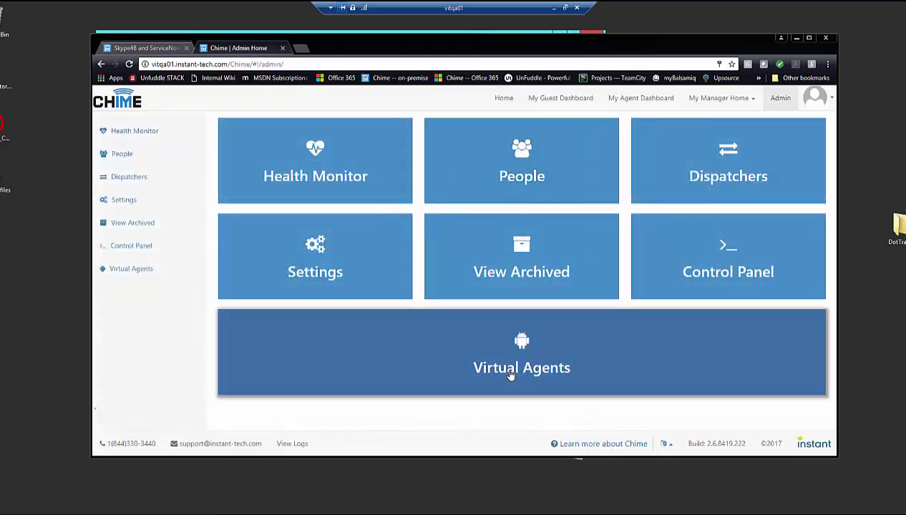
left_click(510, 375)
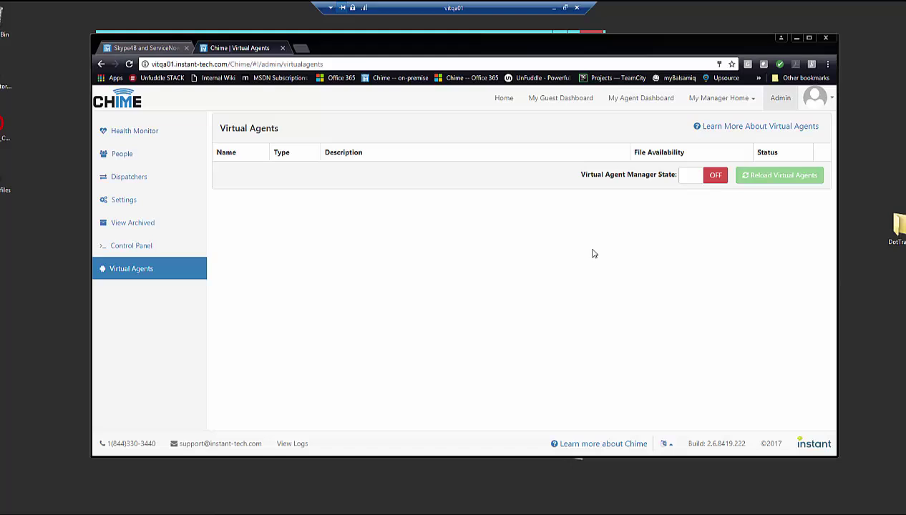
Step: Switch Virtual Agent Manager State ON and enable PostConv and PreChat, leaving Conversational disabled
left_click(705, 177)
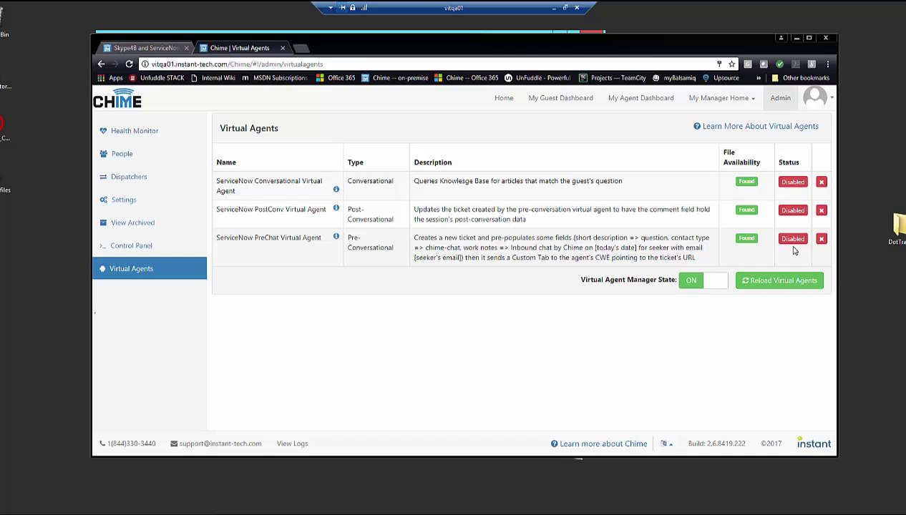
left_click(787, 183)
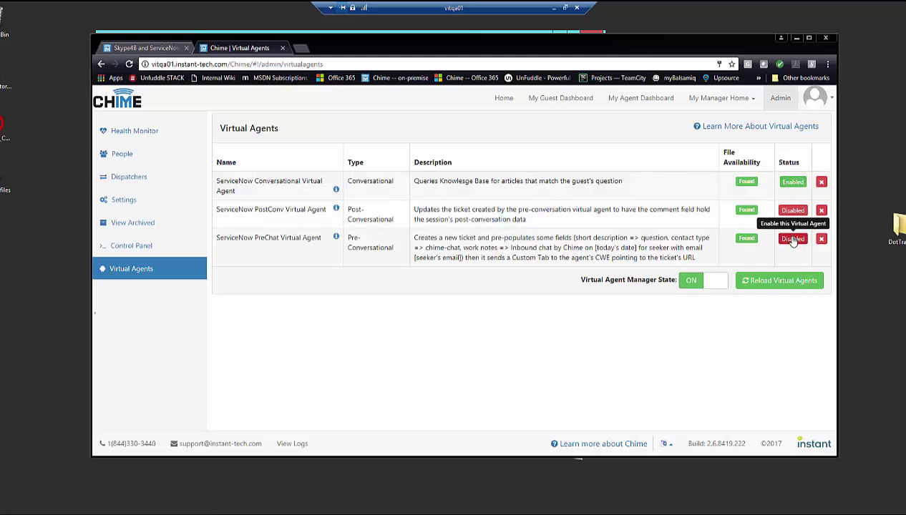
left_click(787, 186)
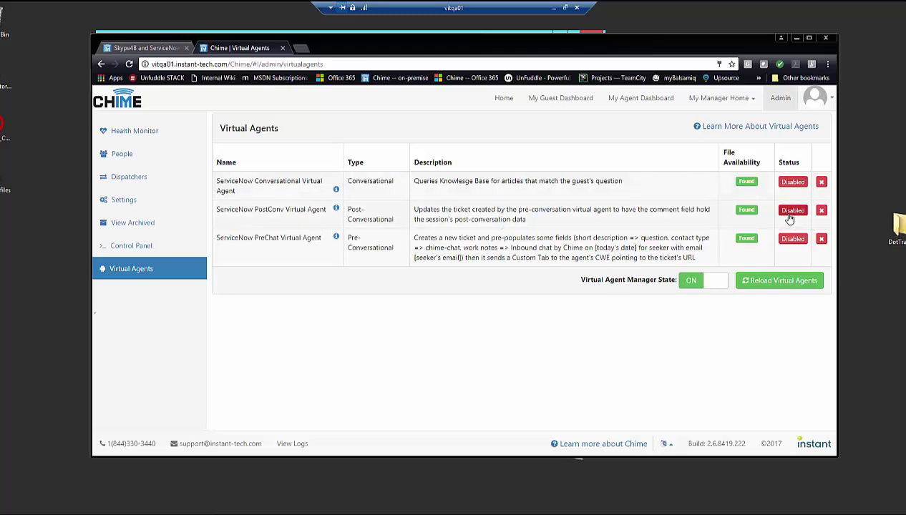
left_click(789, 215)
left_click(795, 239)
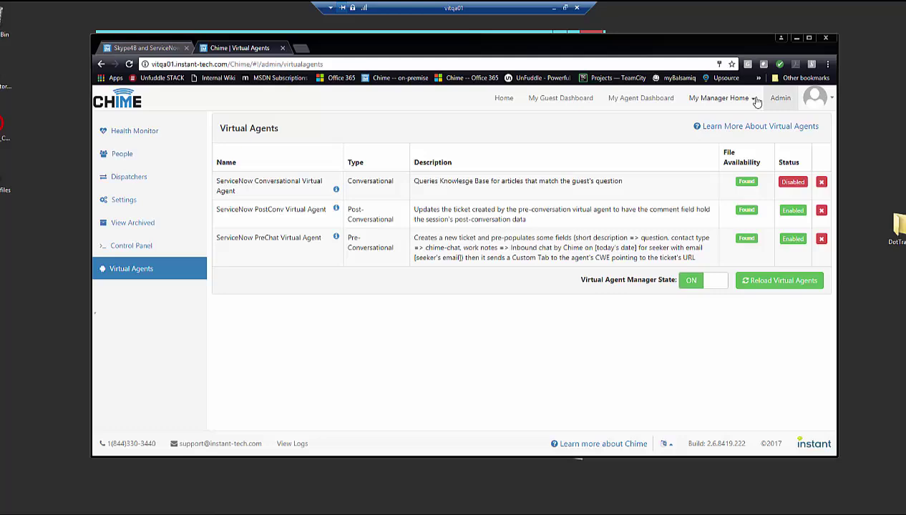
Step: Open the Support Queue's Virtual Agents settings from Manage Queues
left_click(755, 100)
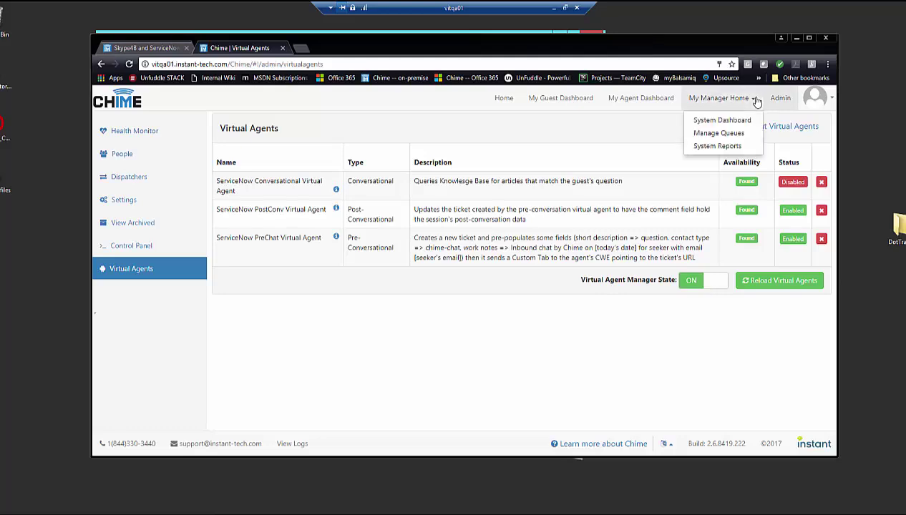
left_click(744, 135)
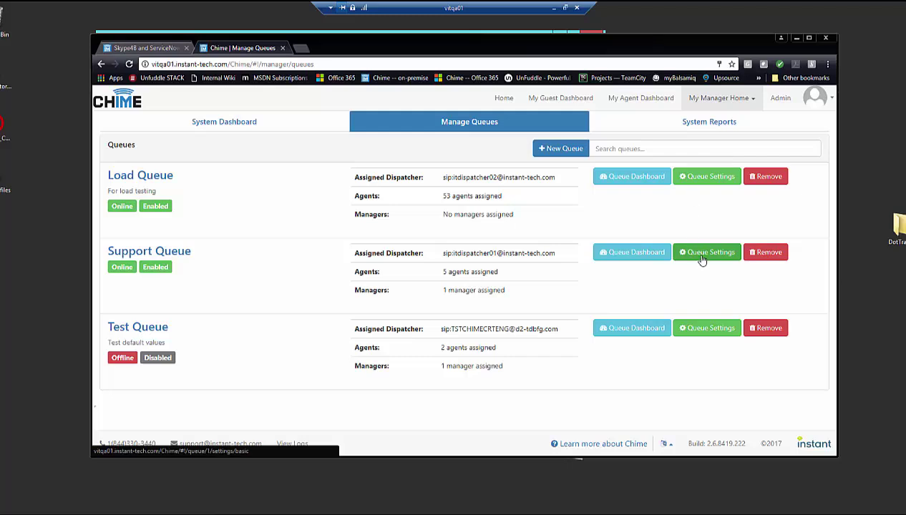
left_click(701, 259)
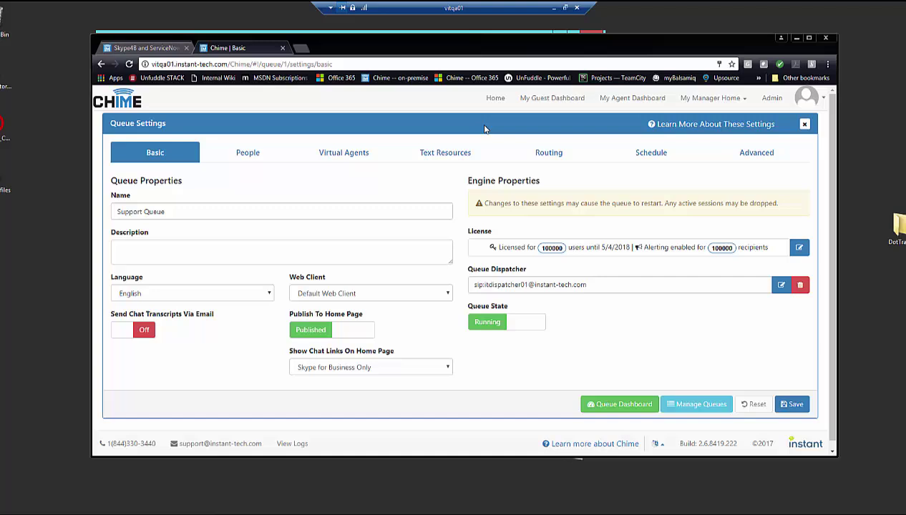
left_click(356, 160)
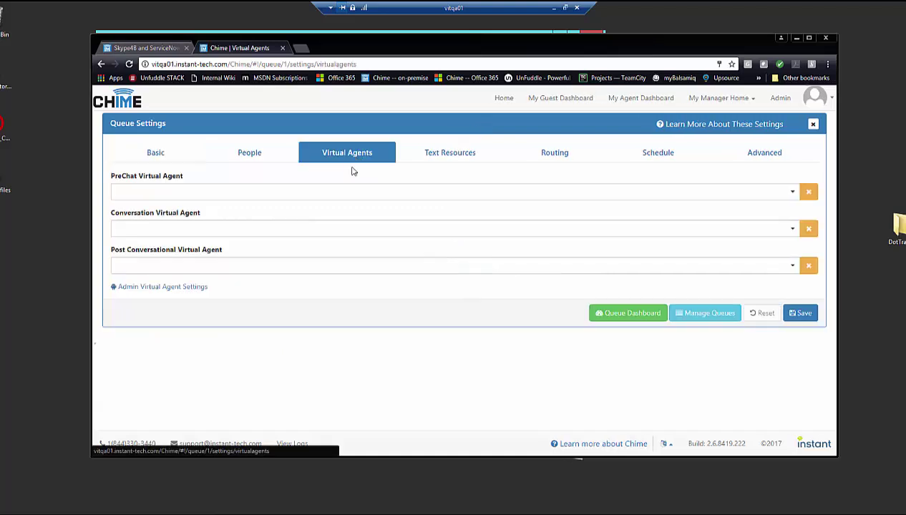
Step: Assign ServiceNow PreChat Virtual Agent and ServiceNow PostConv Virtual Agent to the queue and save
left_click(792, 195)
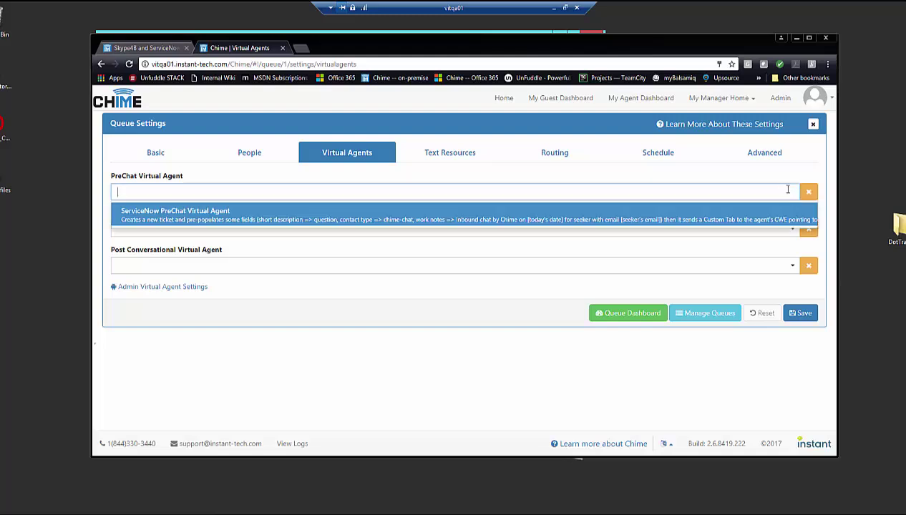
left_click(748, 222)
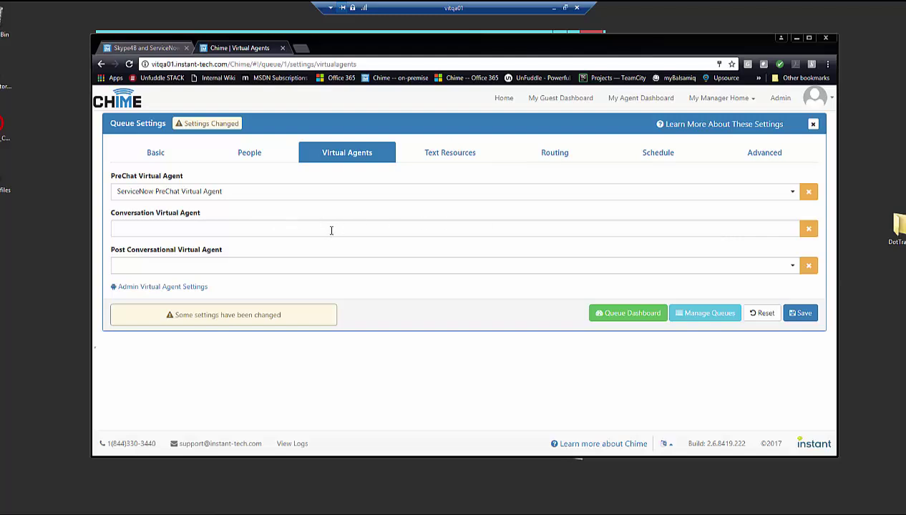
left_click(780, 265)
left_click(762, 290)
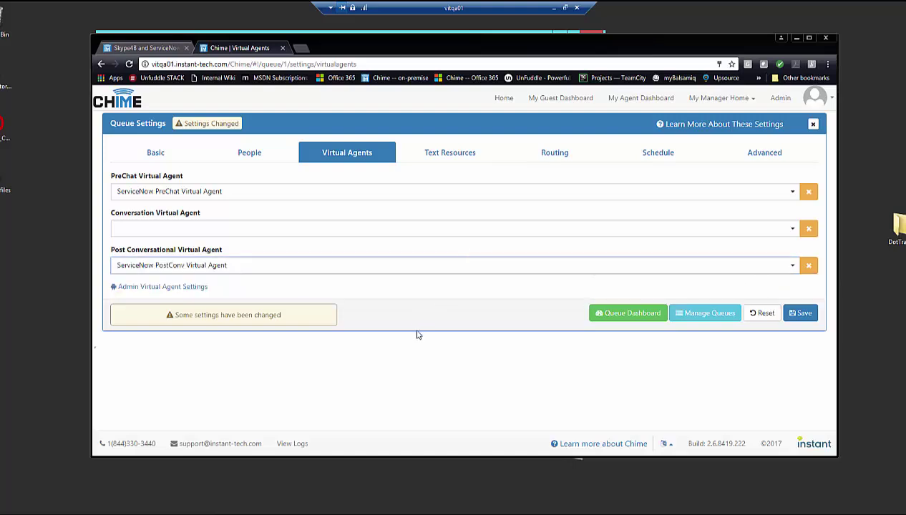
left_click(806, 316)
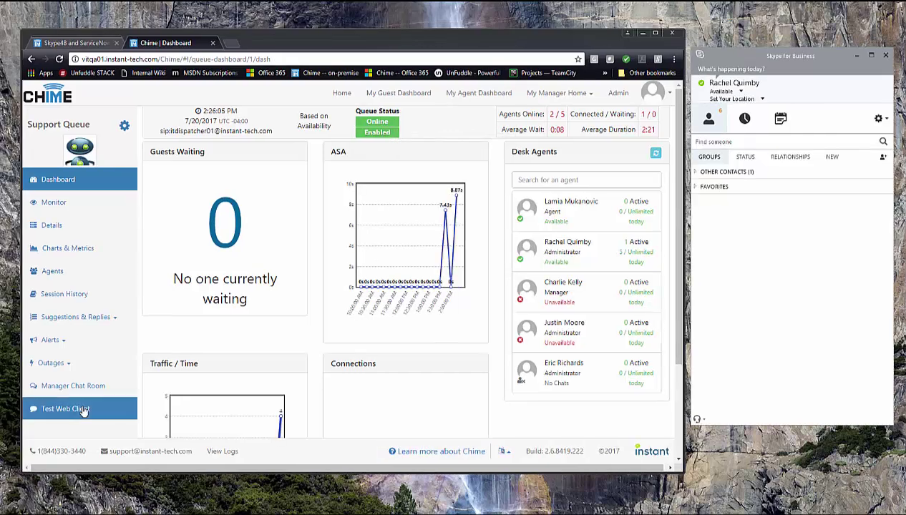
Step: Launch the Test Web Client guest form and place it over the dashboard's left side
left_click(63, 404)
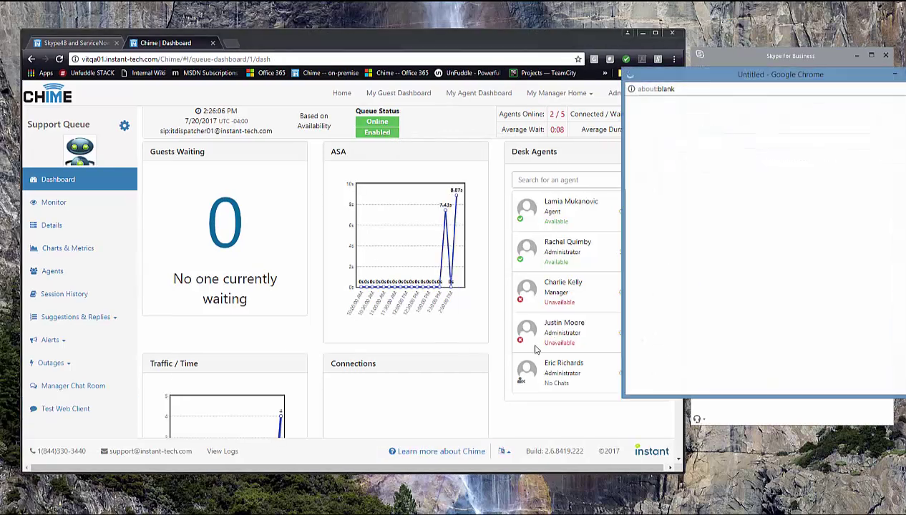
left_click_drag(811, 81, 336, 84)
Step: Enter the guest's first name, last name and e-mail from autofill, with the question 'I need help'
left_click(277, 150)
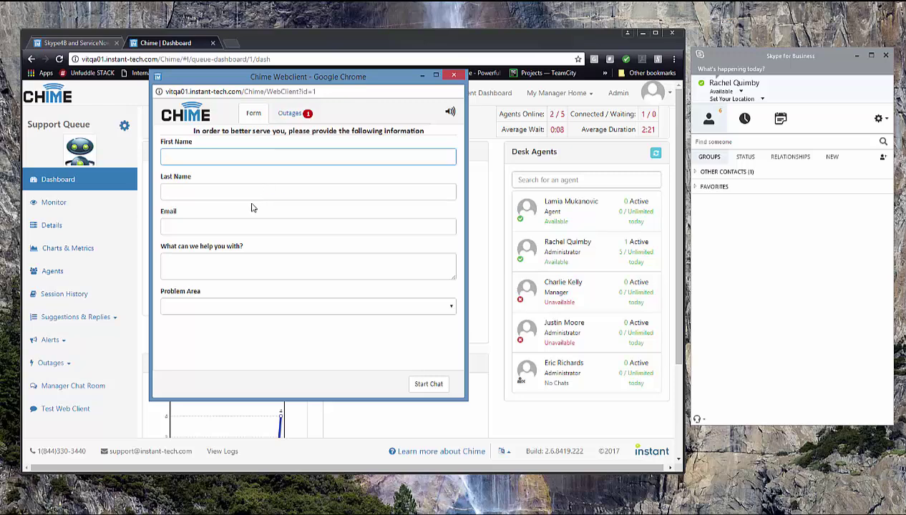
type("Abel")
key("Down")
key("Tab")
type("Tuter")
key("Down")
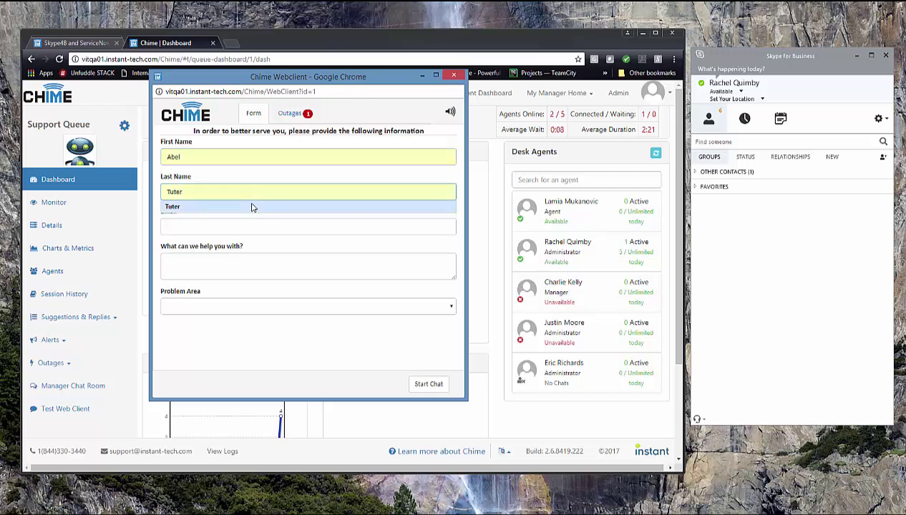
key("Tab")
type("ab")
key("Down")
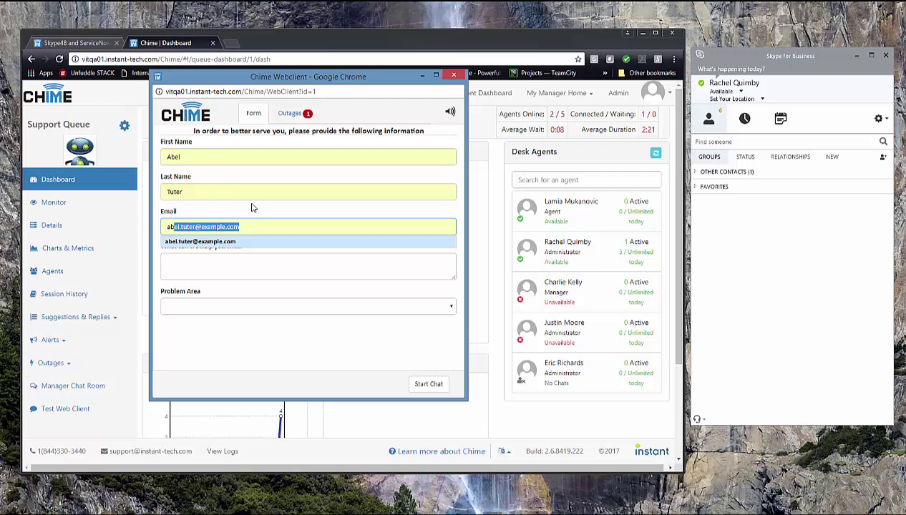
key("Tab")
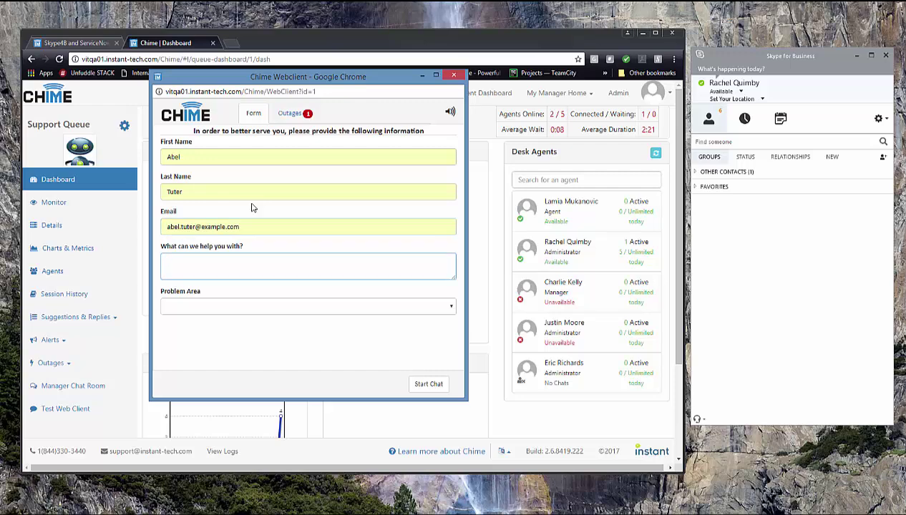
type("I need help")
Step: Start the guest chat and accept the incoming request by replying 'y'
left_click(421, 384)
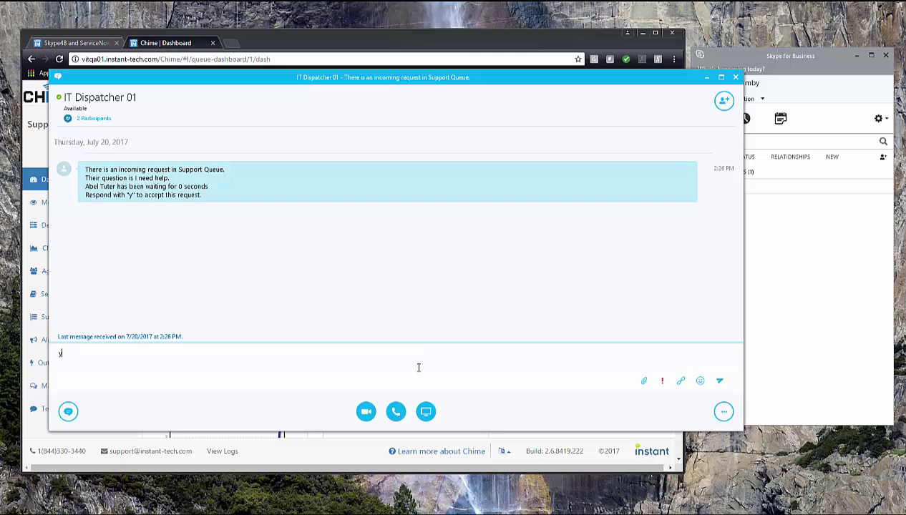
type("y")
key("Return")
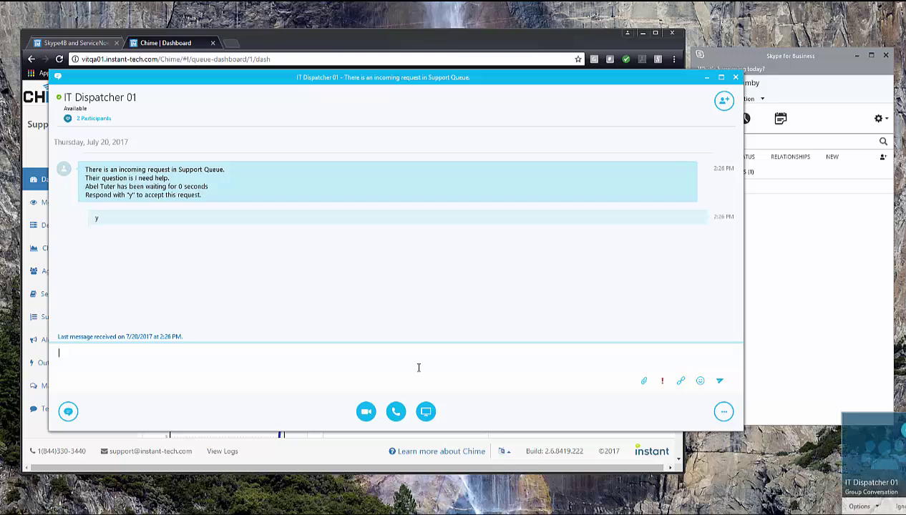
Step: Open the guest's conversation and send a greeting addressing the guest by first name
left_click(845, 415)
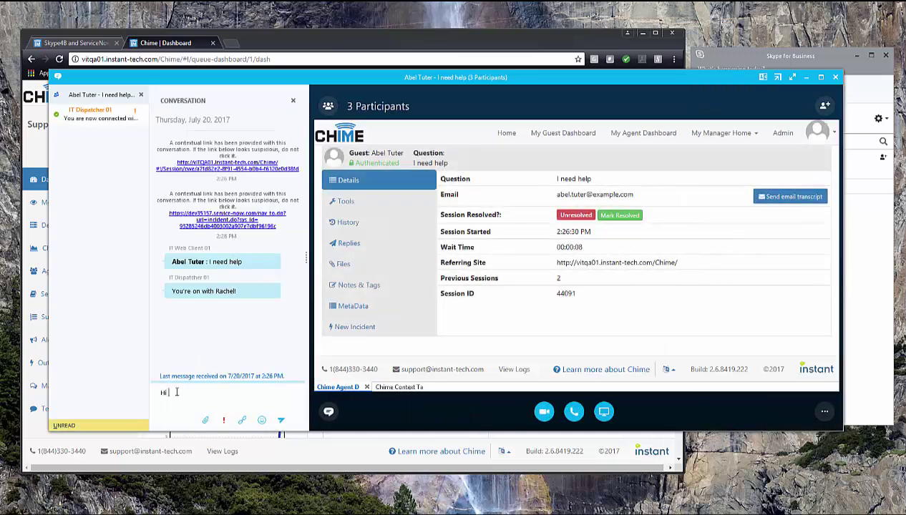
type("Abel")
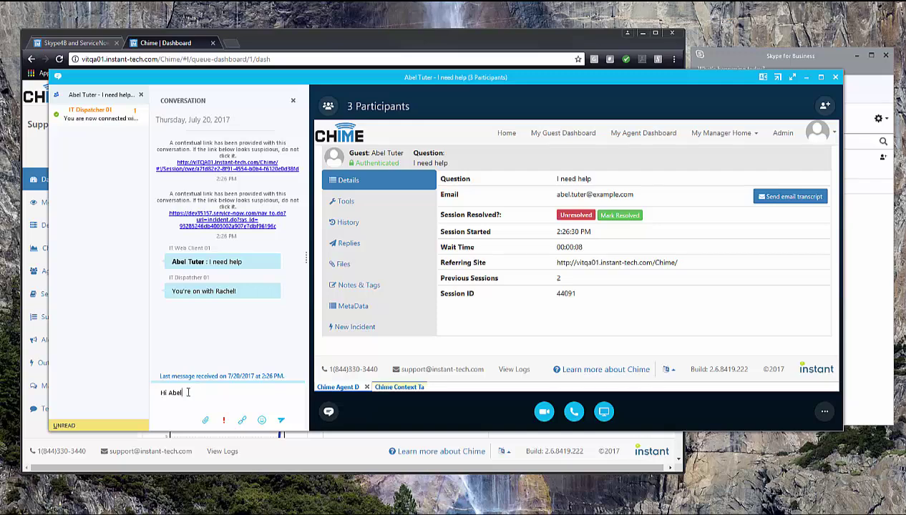
left_click(280, 420)
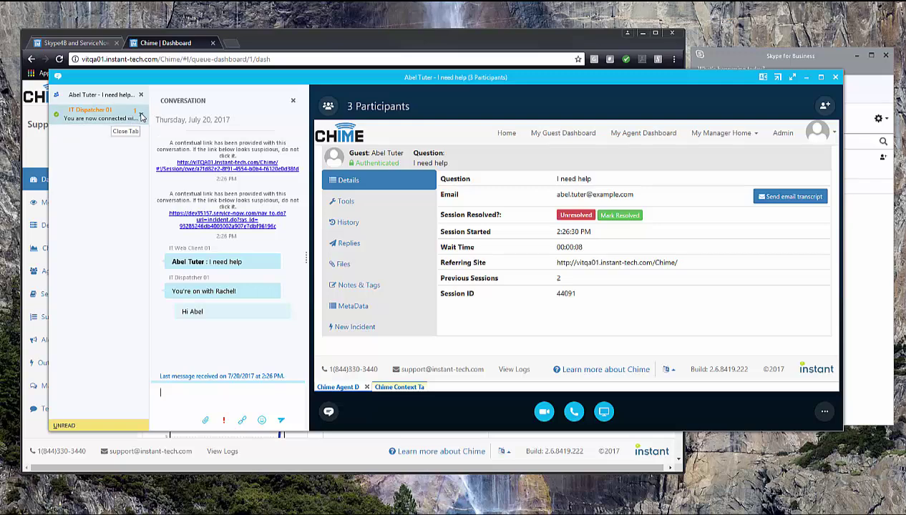
Step: Log in to ServiceNow as 'admin' in the Chime Context Tab
left_click(142, 117)
left_click(142, 116)
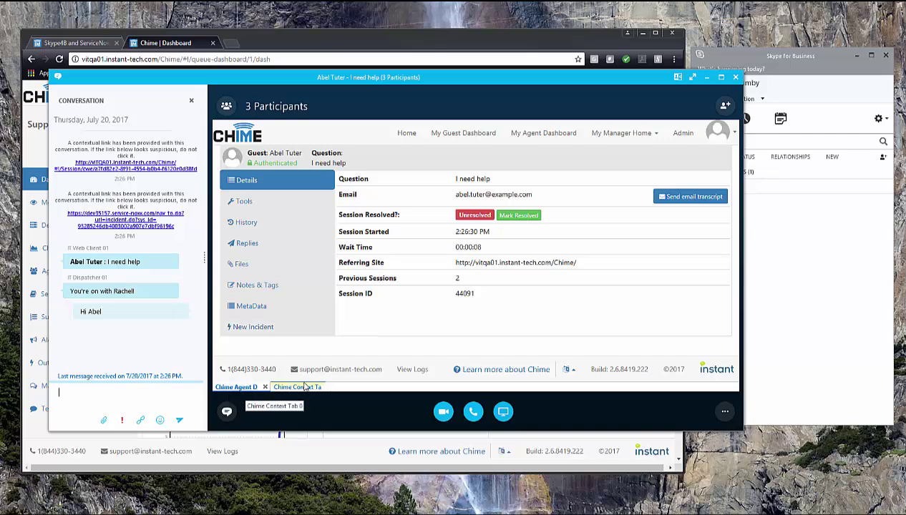
left_click(298, 387)
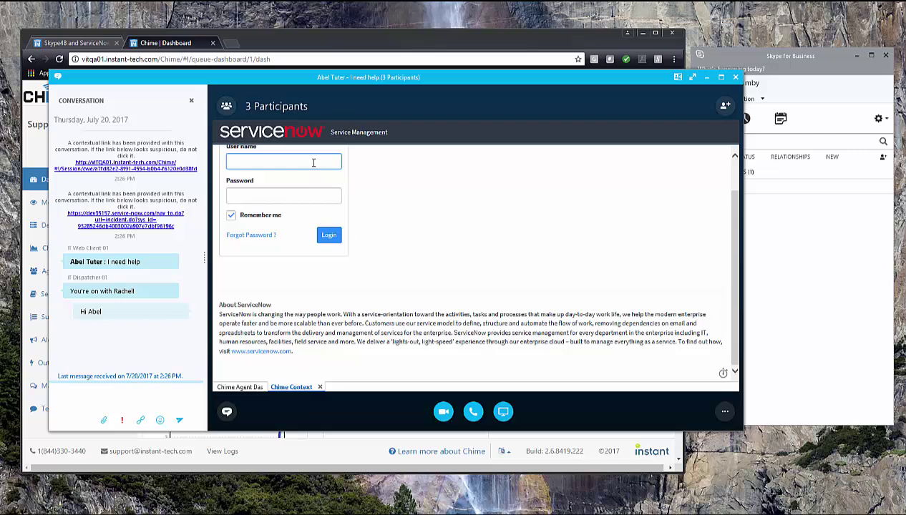
type("admin")
key("Tab")
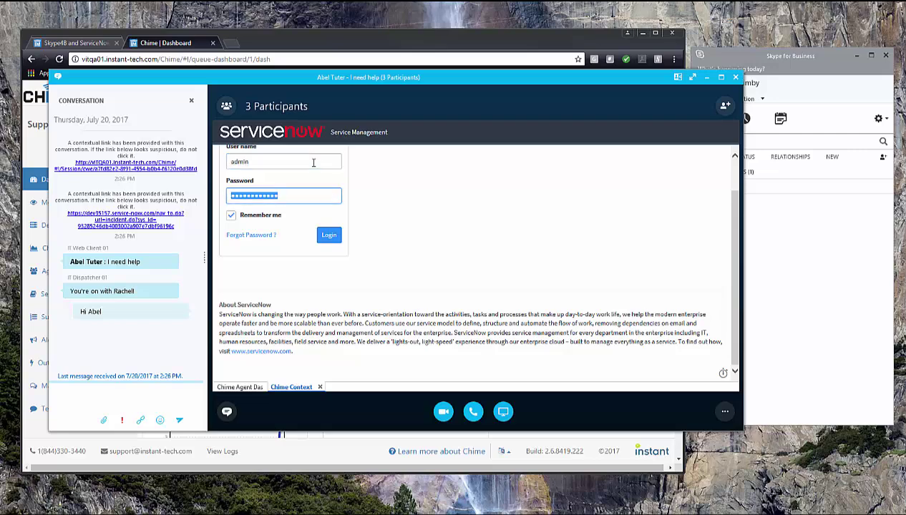
left_click(329, 241)
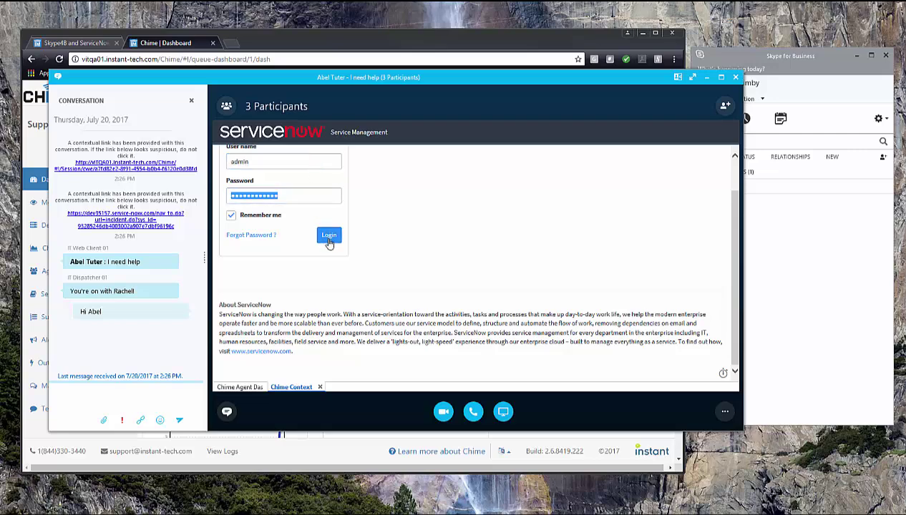
Step: Create a New Incident from the Chime Agent Dashboard and move its window left
left_click(244, 387)
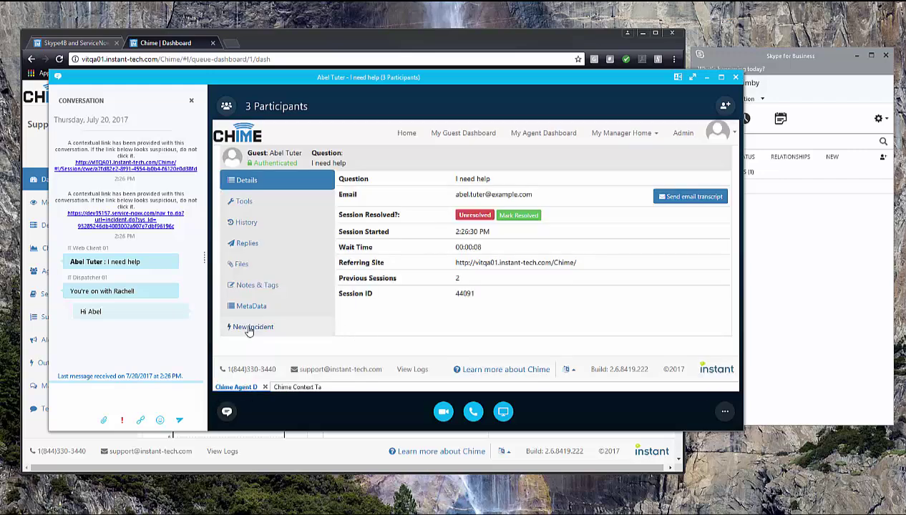
left_click(249, 329)
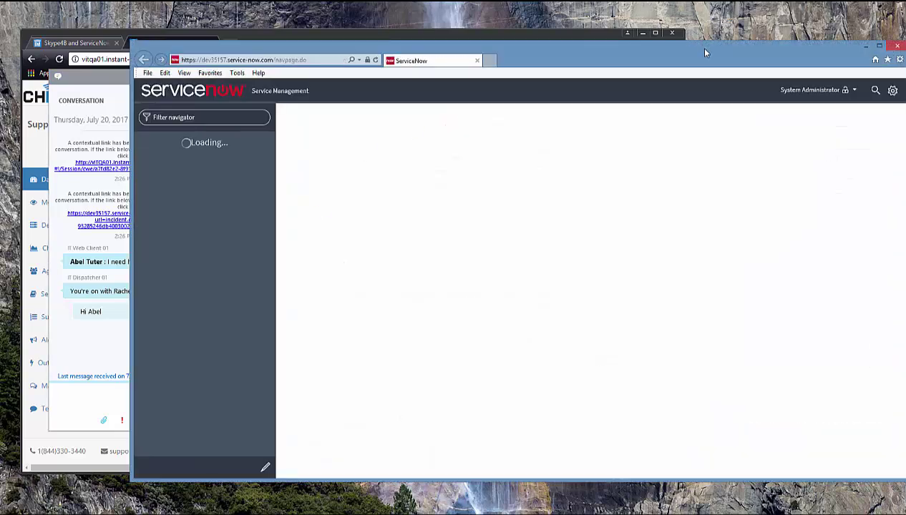
left_click_drag(705, 53, 621, 53)
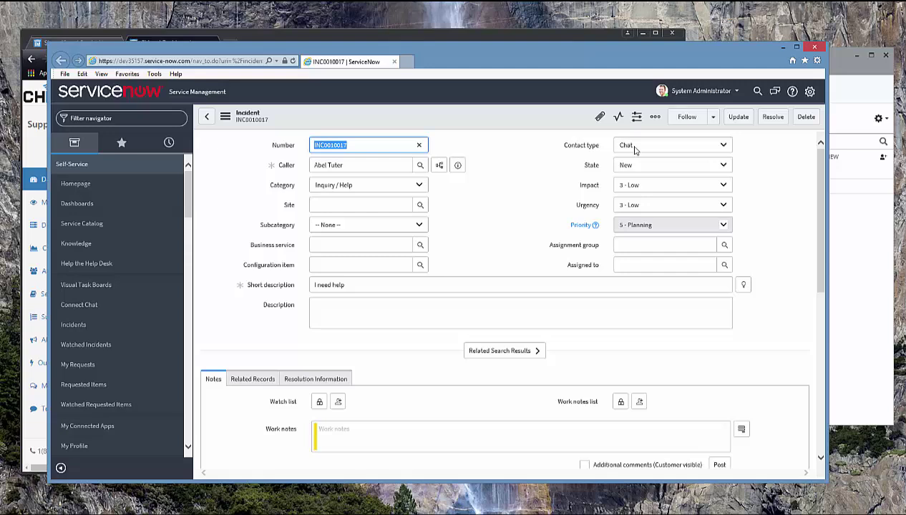
Step: Open the Contact type field's dictionary entry and look at its Choices
right_click(584, 147)
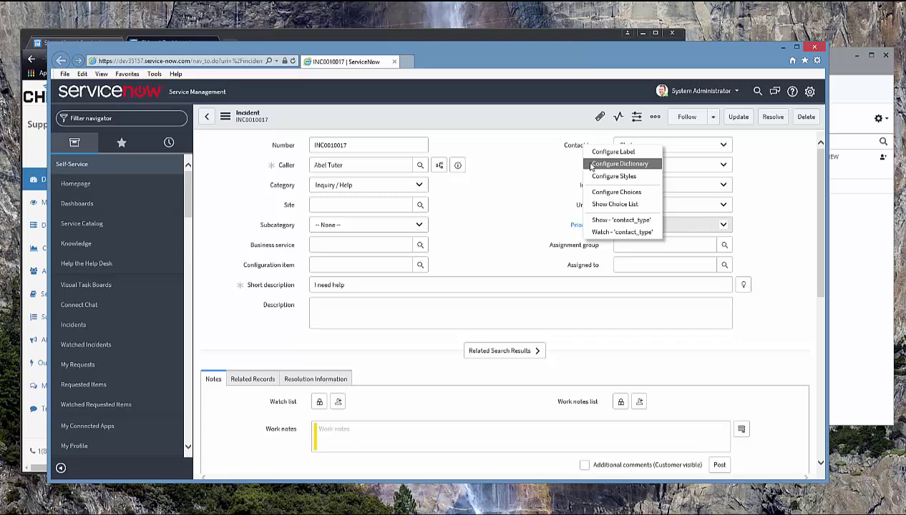
left_click(591, 164)
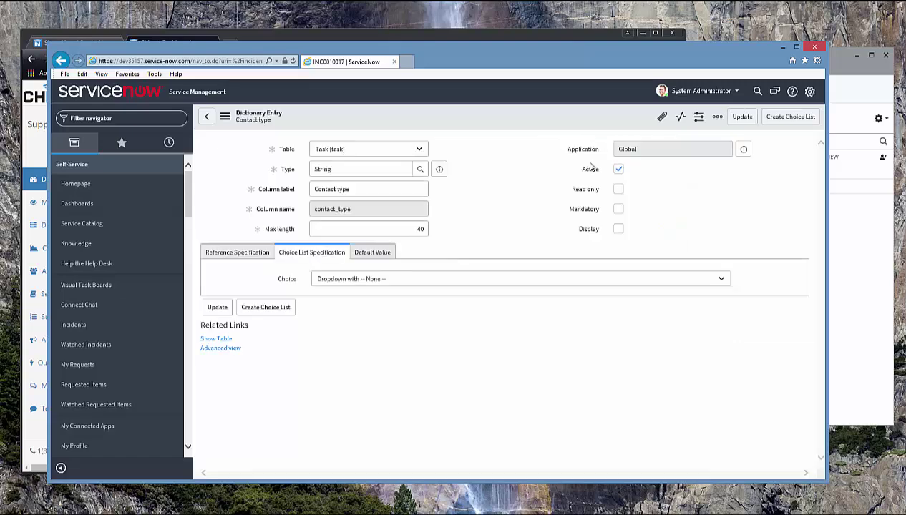
scroll(477, 323, "down", 3)
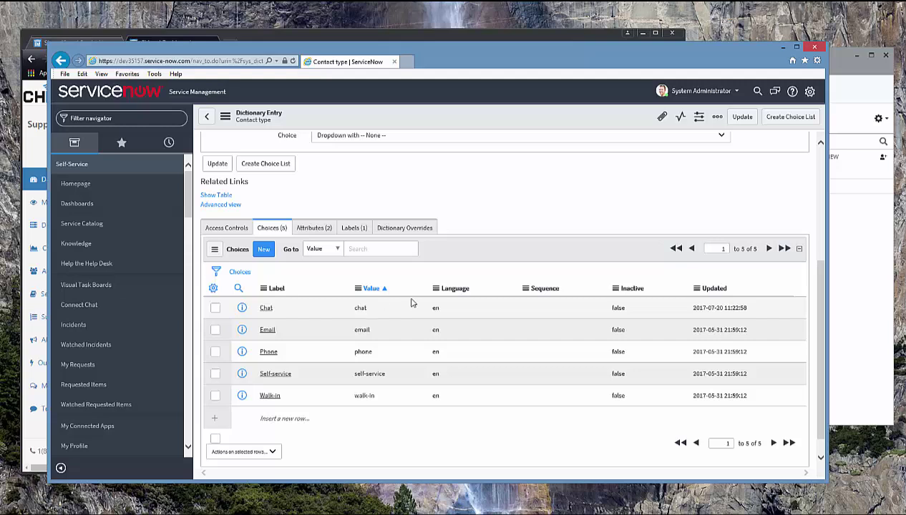
Step: Return to the incident, review its Activity log, and close the window
left_click(60, 62)
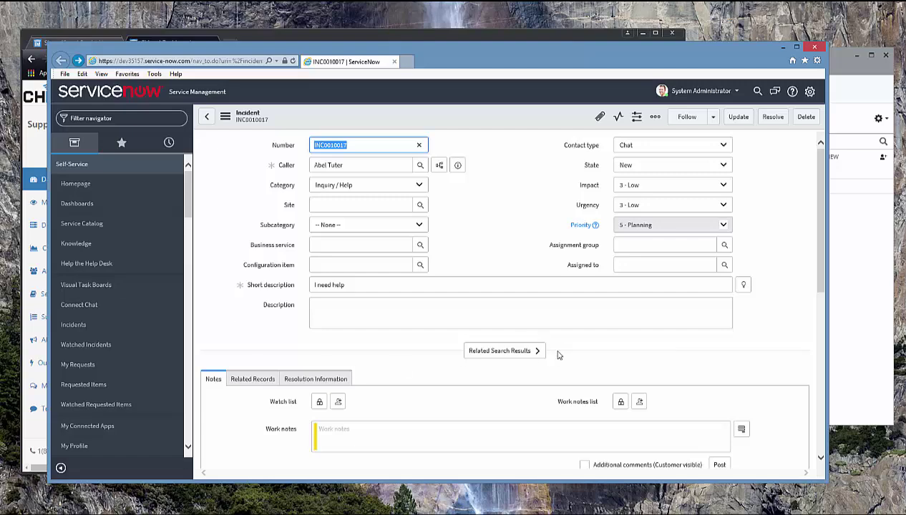
scroll(639, 364, "down", 3)
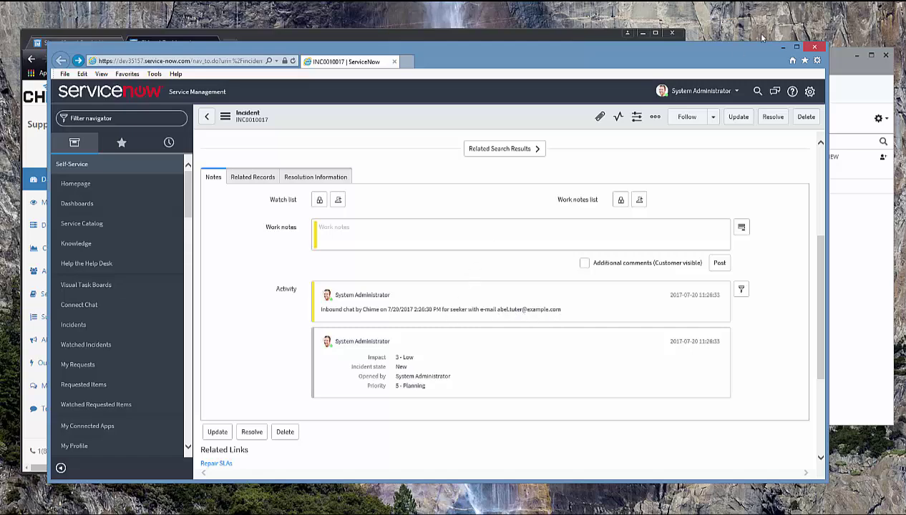
left_click(813, 49)
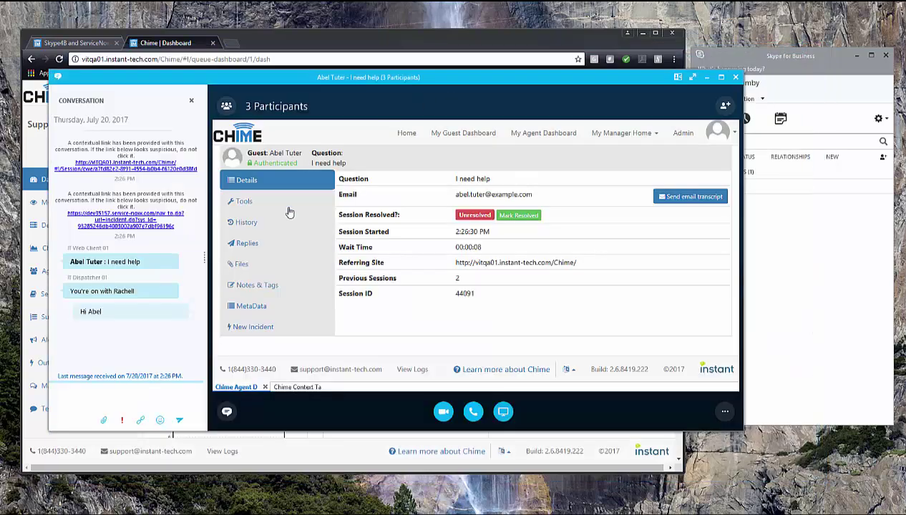
Step: Reply 'I can help you' to the guest
left_click(78, 397)
type("I can help you")
key("Return")
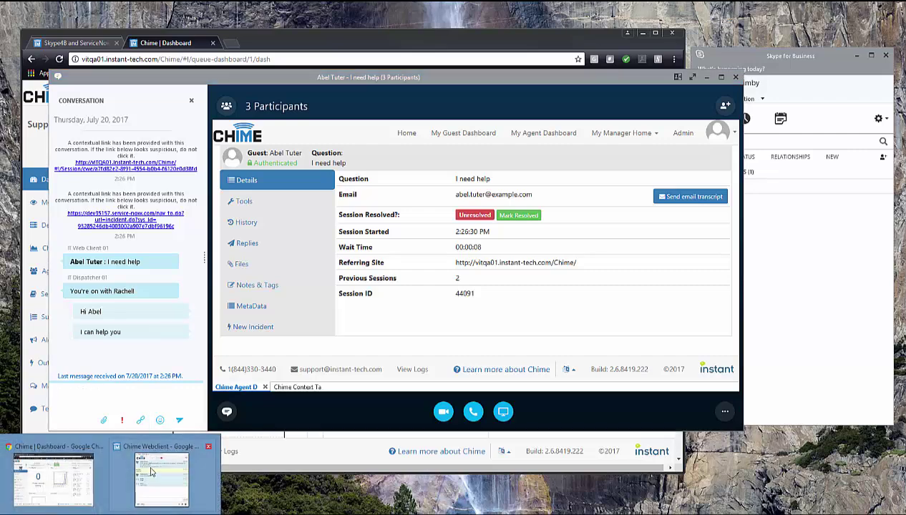
Step: As the guest, send 'I'm going to leave, thanks' and close the web chat
left_click(151, 469)
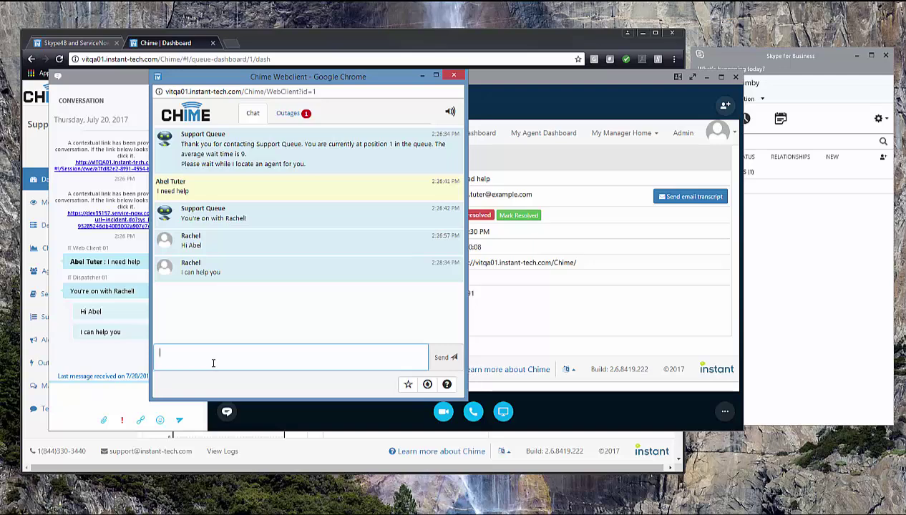
type("I'm going to le")
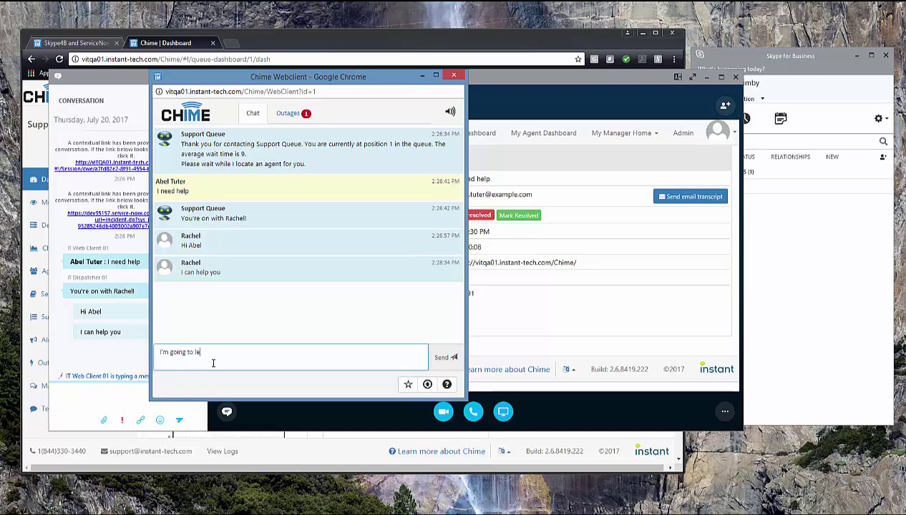
type("ave, thanks")
key("Return")
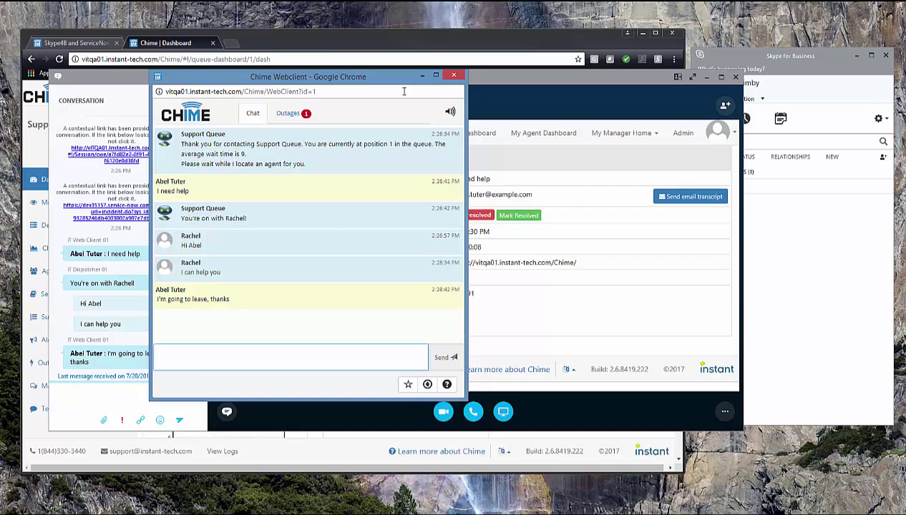
left_click(455, 76)
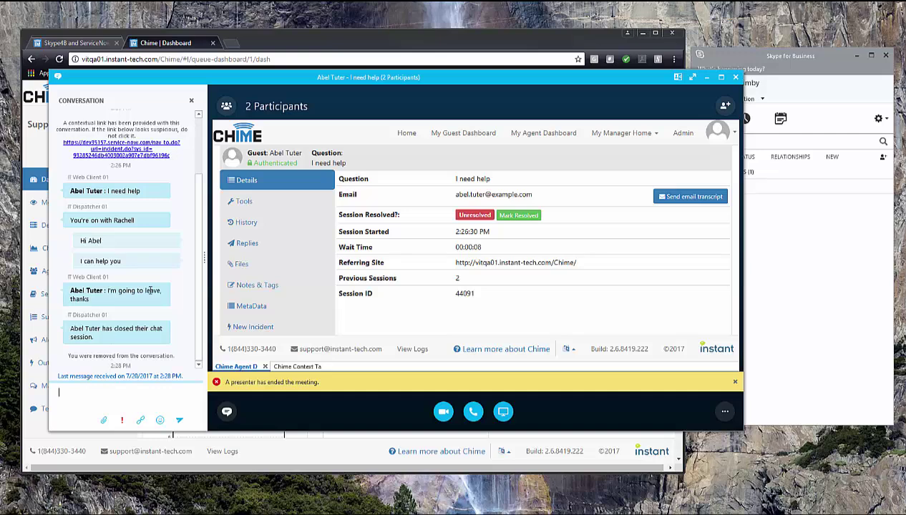
Step: Reopen INC0010017 and scroll its Activity to check the session details and transcript
left_click(268, 326)
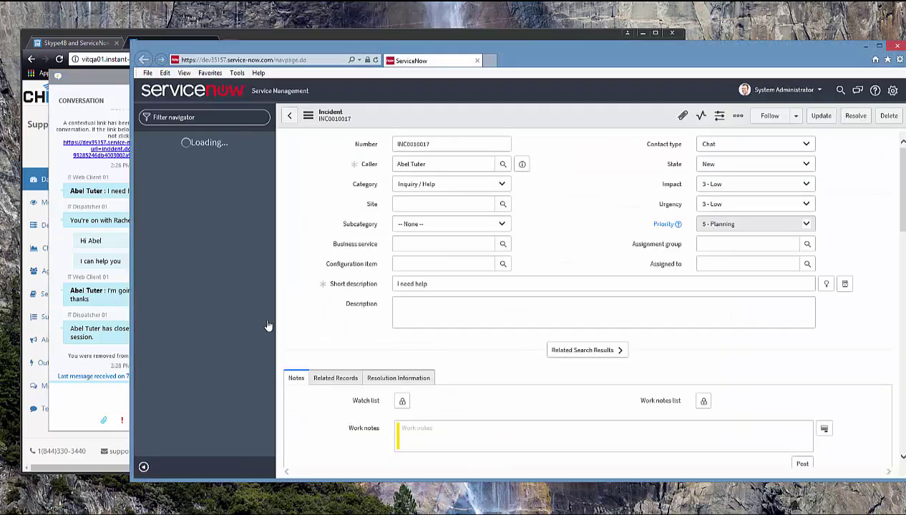
scroll(334, 231, "down", 1)
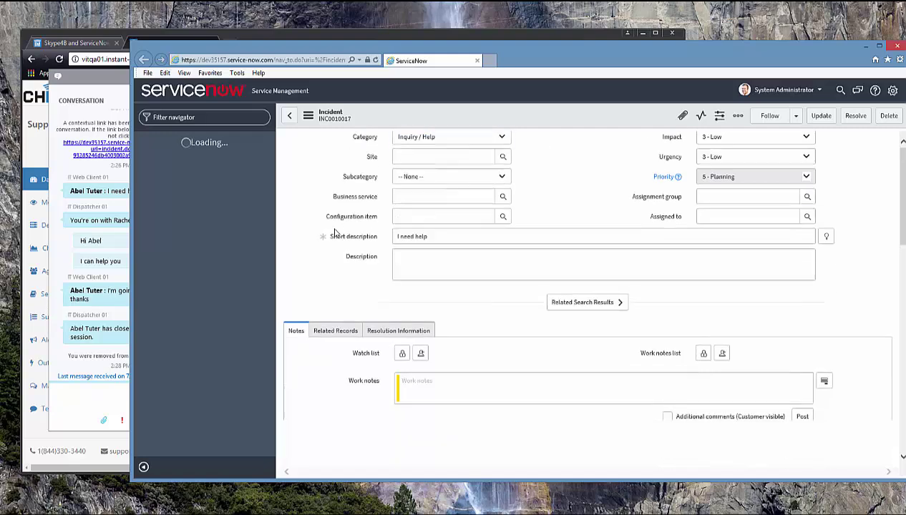
scroll(335, 231, "down", 5)
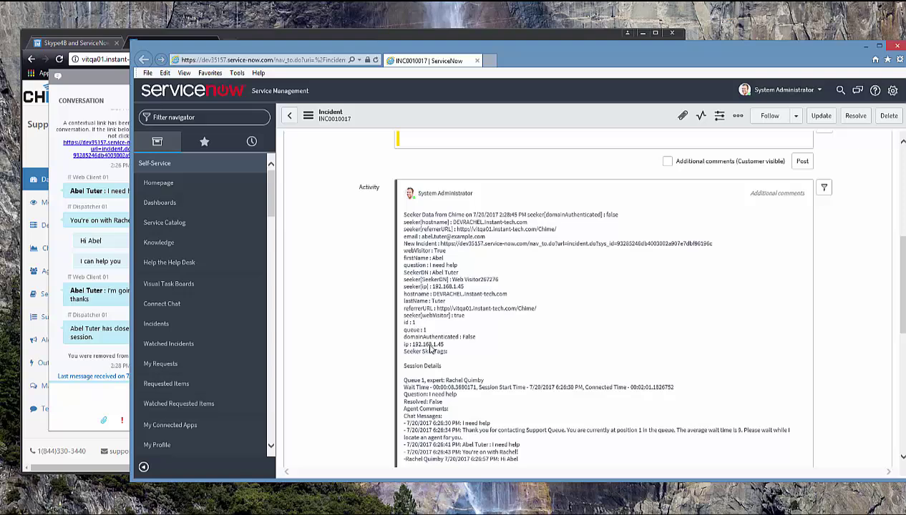
scroll(491, 353, "down", 2)
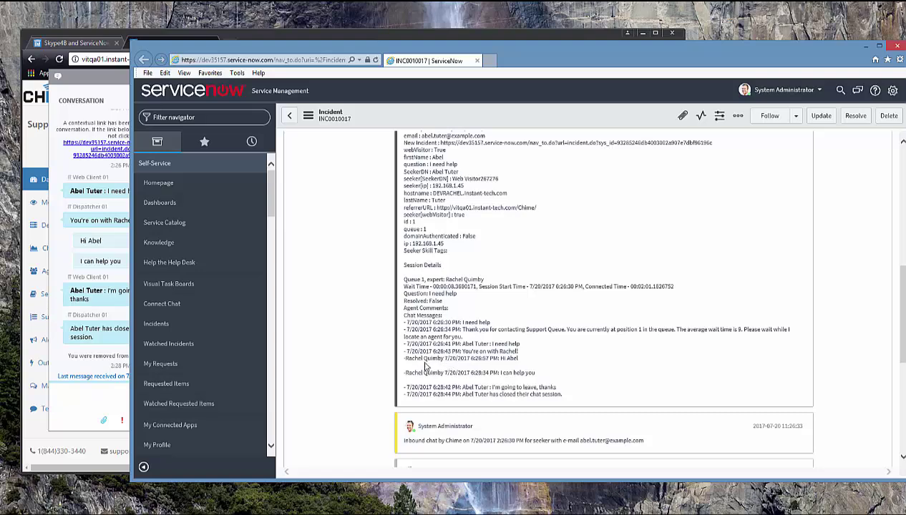
scroll(350, 353, "up", 4)
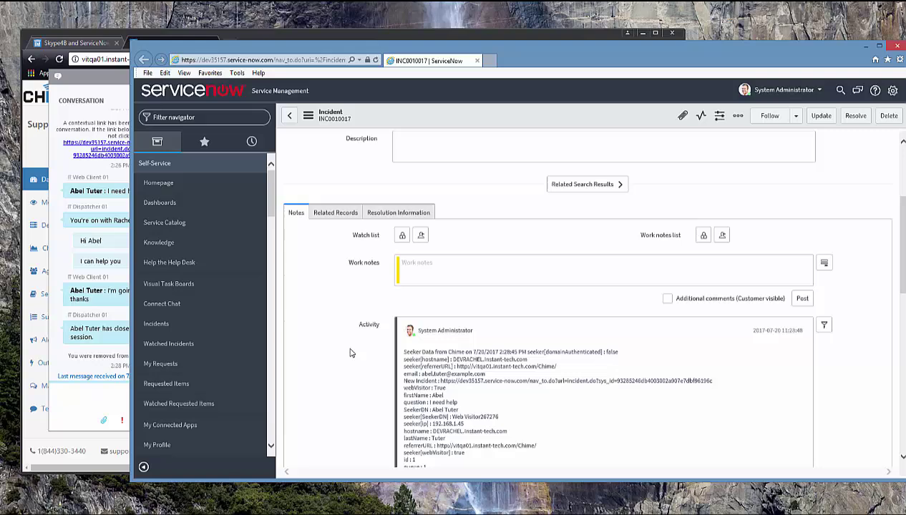
scroll(349, 353, "up", 3)
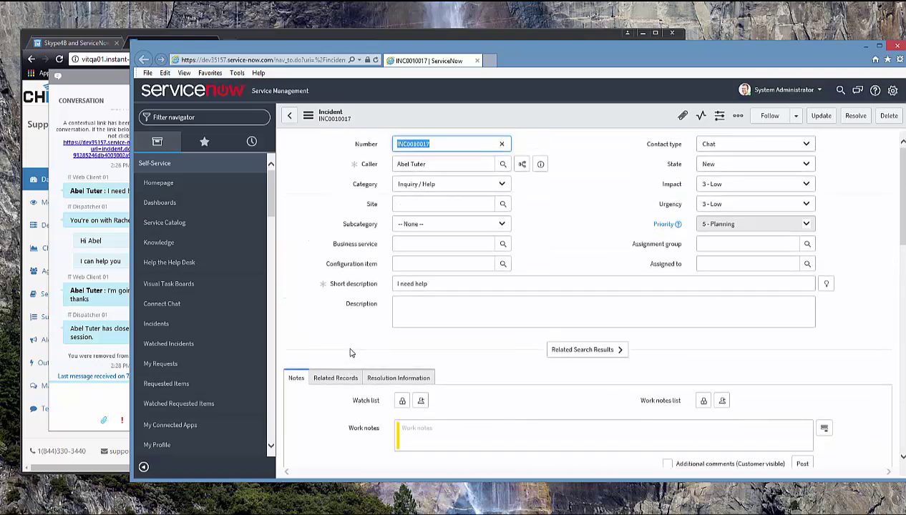